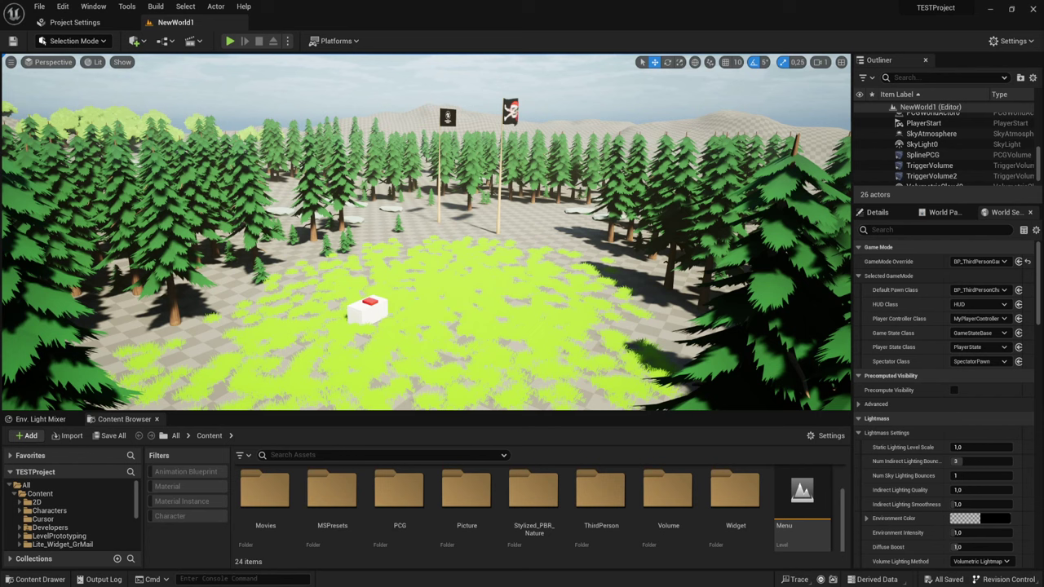
# Step: Select the Landscape in the NewWorld1 level, near the grass clearing and two pirate flags
pyautogui.click(923, 154)
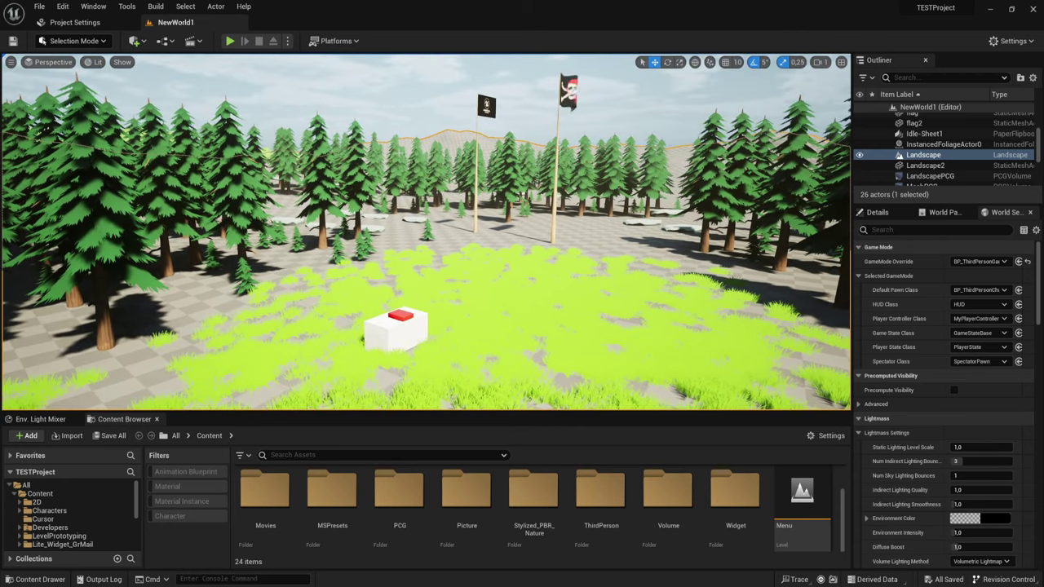
# Step: Browse the Viewport Options menu, then turn Game View off with G to show the grid and actor icons
pyautogui.click(11, 63)
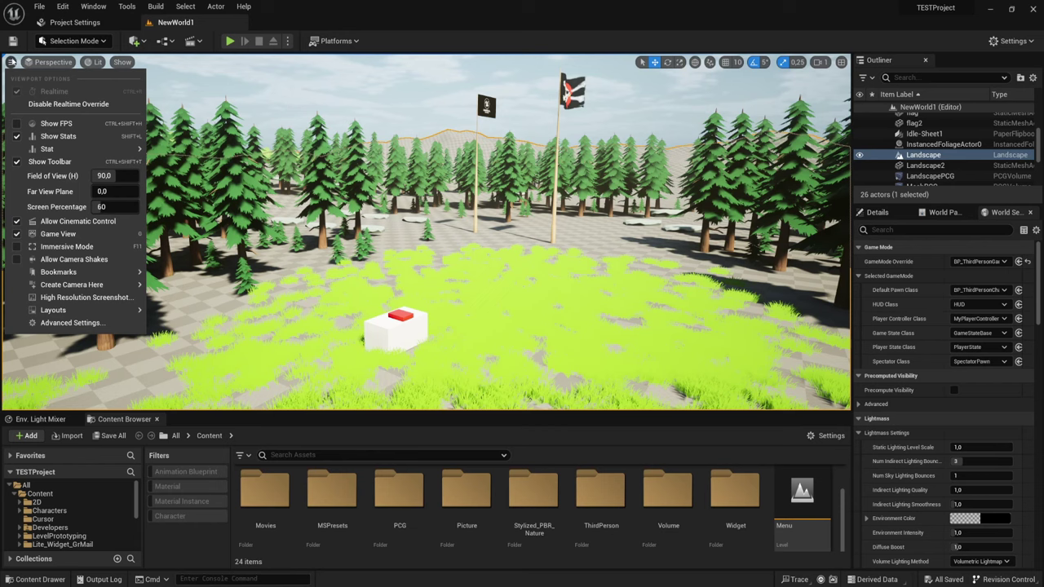
pyautogui.click(10, 63)
pyautogui.click(11, 63)
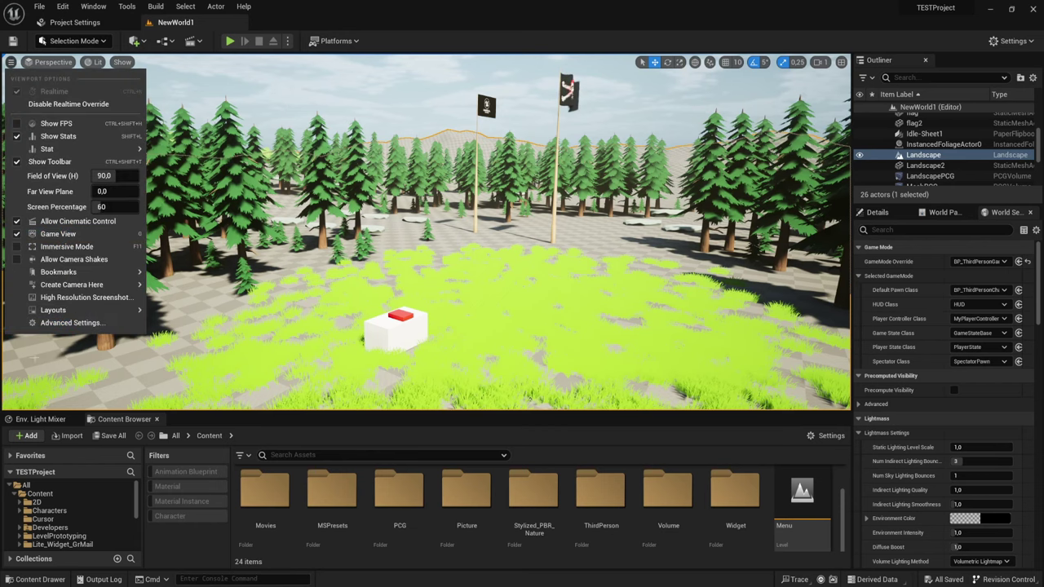
pyautogui.moveTo(122, 285)
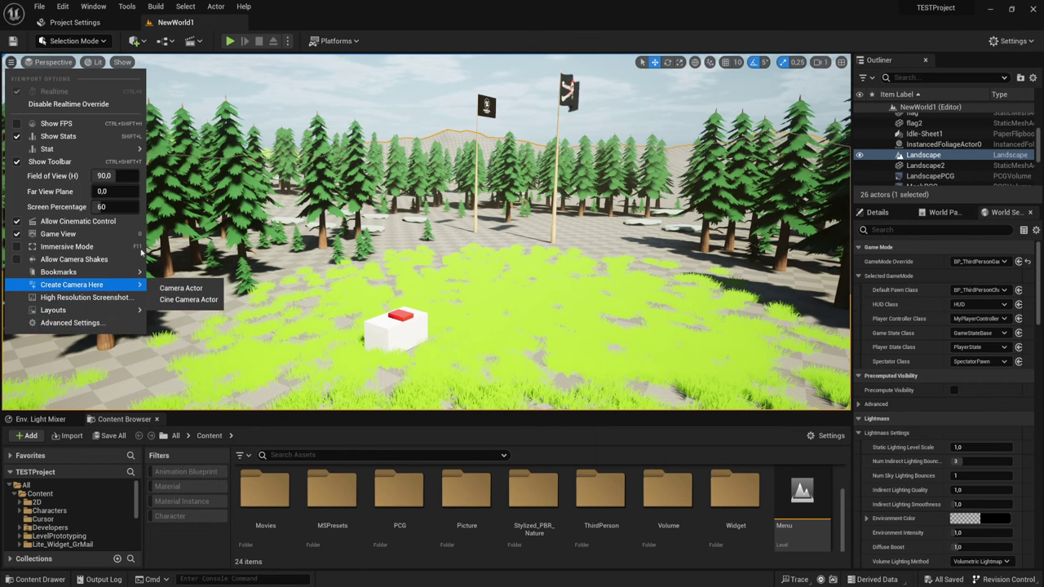
pyautogui.moveTo(90, 272)
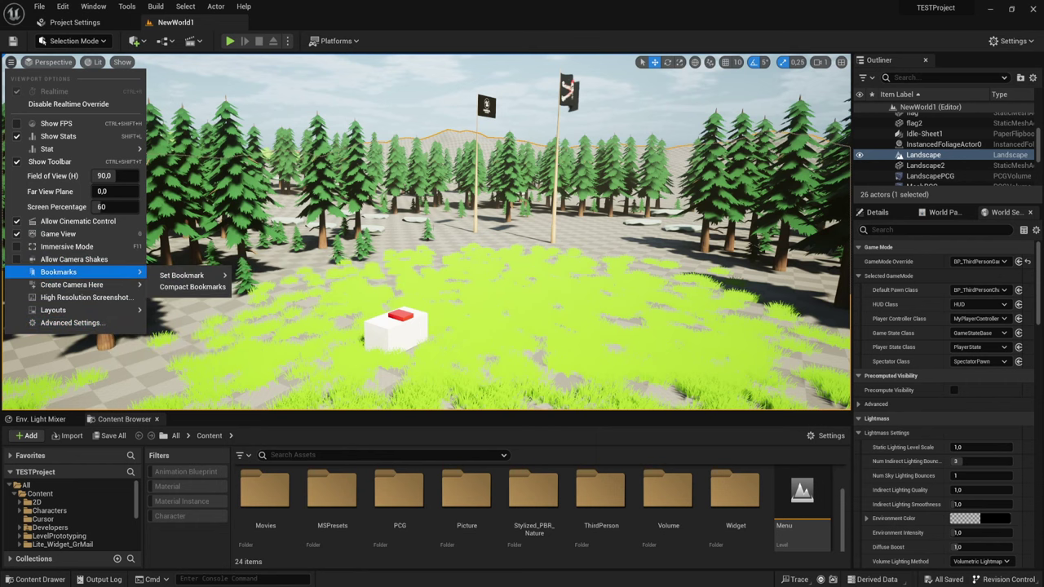
pyautogui.scroll(1, 424, 244)
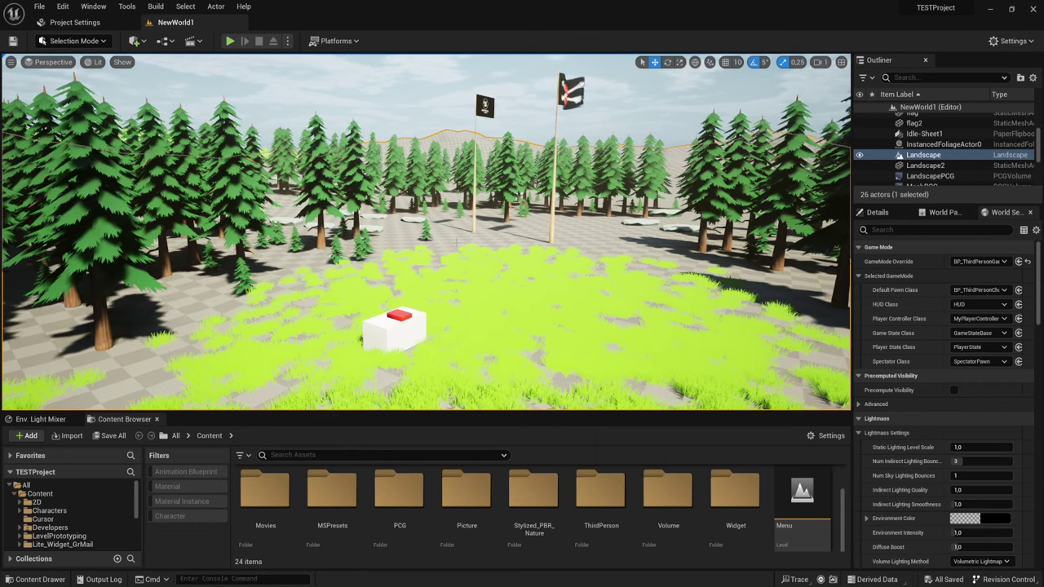
pyautogui.press('g')
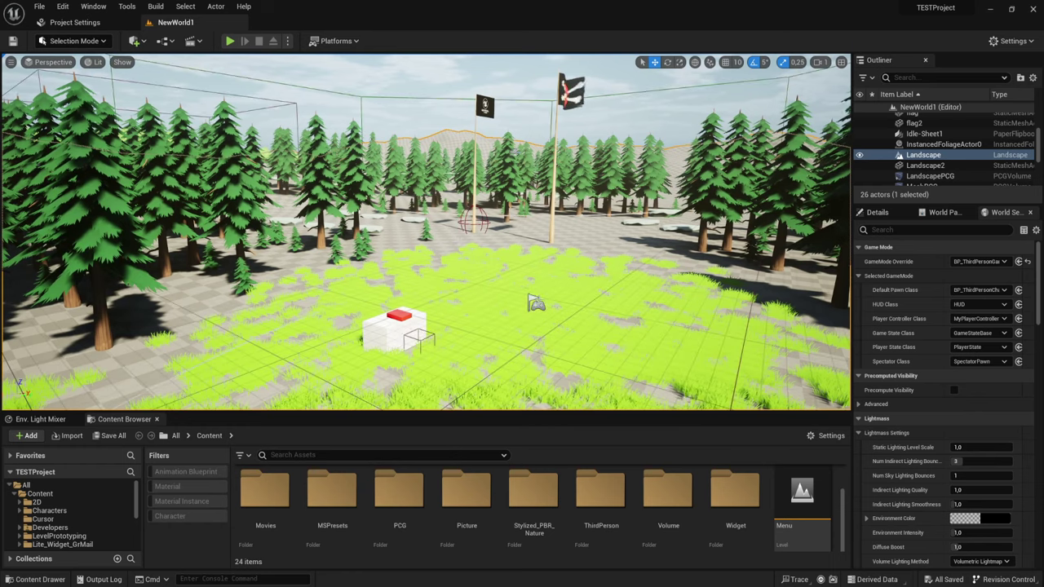
# Step: Select the PlayerStart and turn Game View back on to hide the grid, gizmos and icons
pyautogui.click(534, 302)
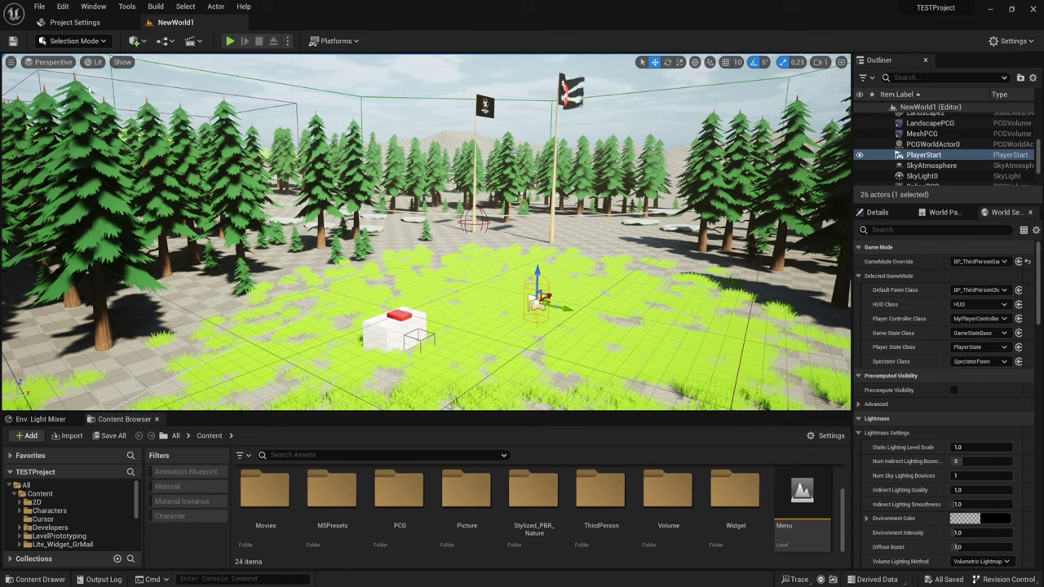
pyautogui.click(11, 62)
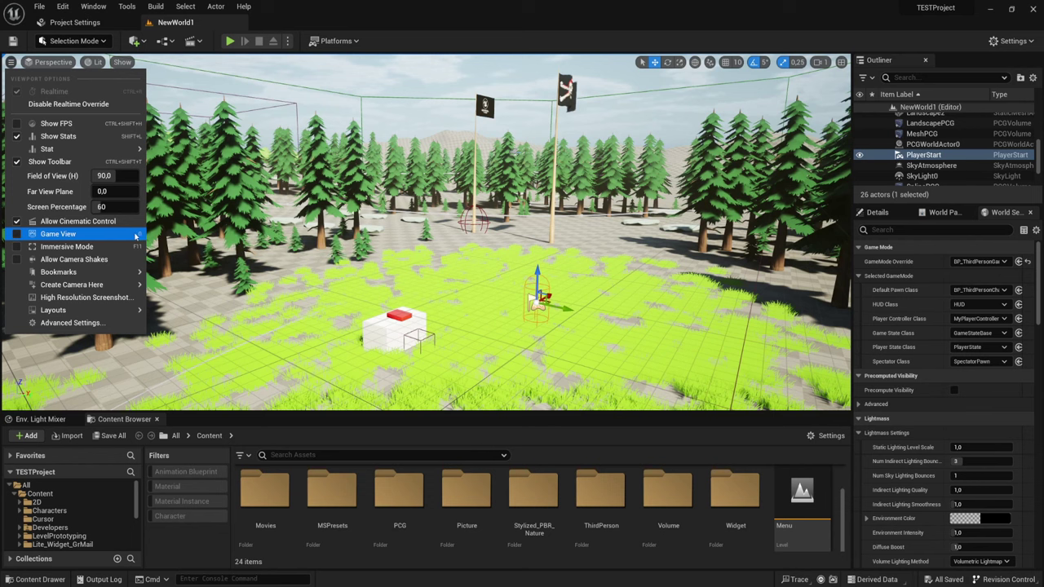
pyautogui.click(16, 234)
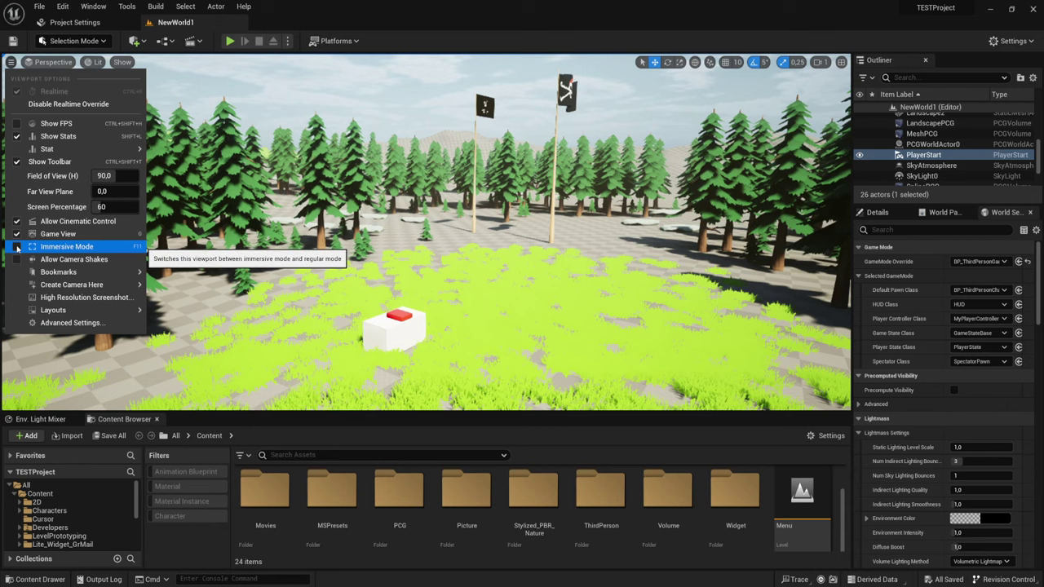
# Step: Enable Immersive Mode and orbit the camera to frame the white cube with both flags behind
pyautogui.click(15, 247)
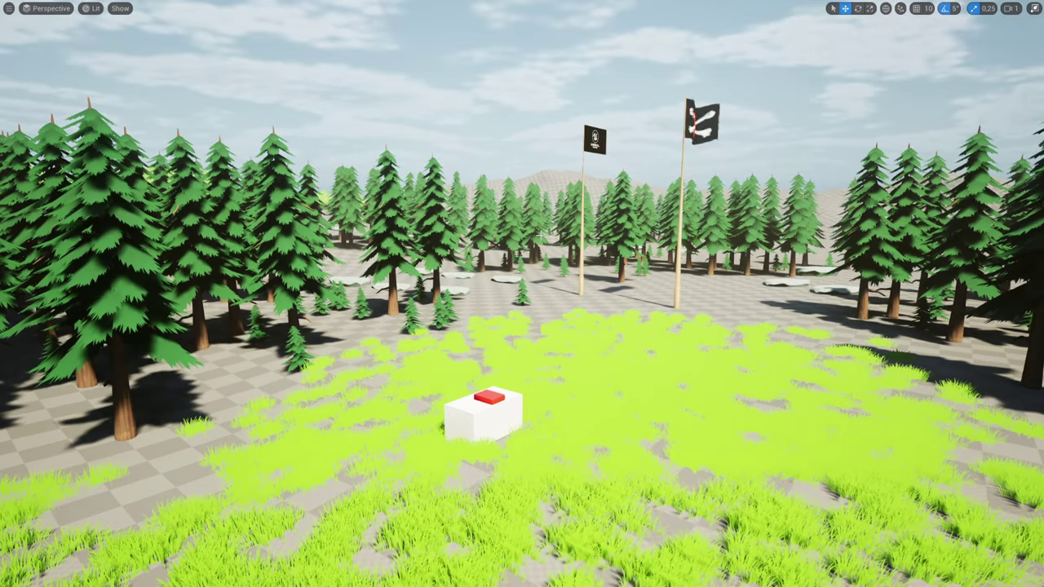
pyautogui.moveTo(522, 293); pyautogui.dragTo(522, 310, button='right')
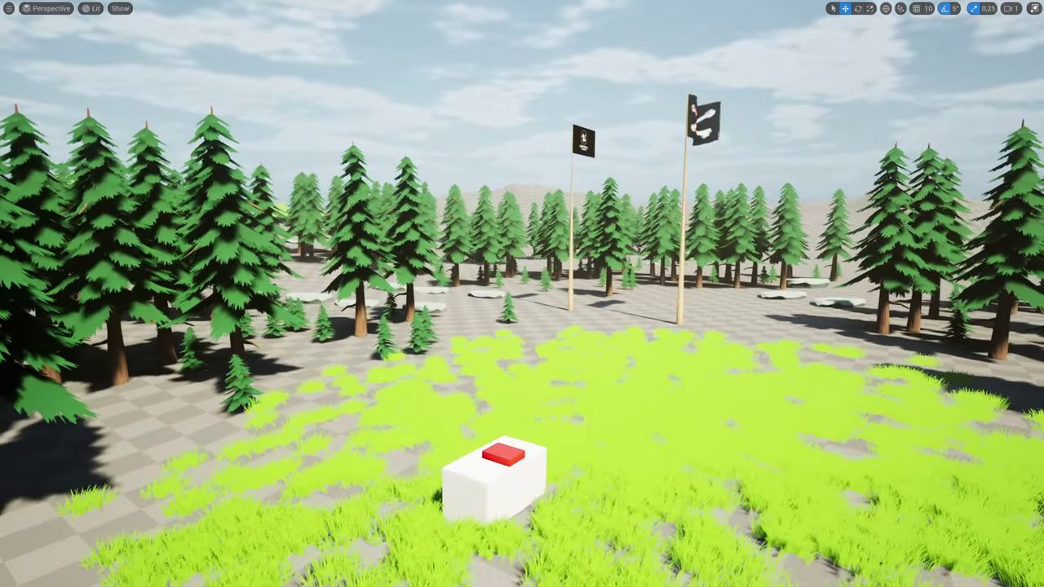
pyautogui.moveTo(438, 240); pyautogui.dragTo(438, 239, button='right')
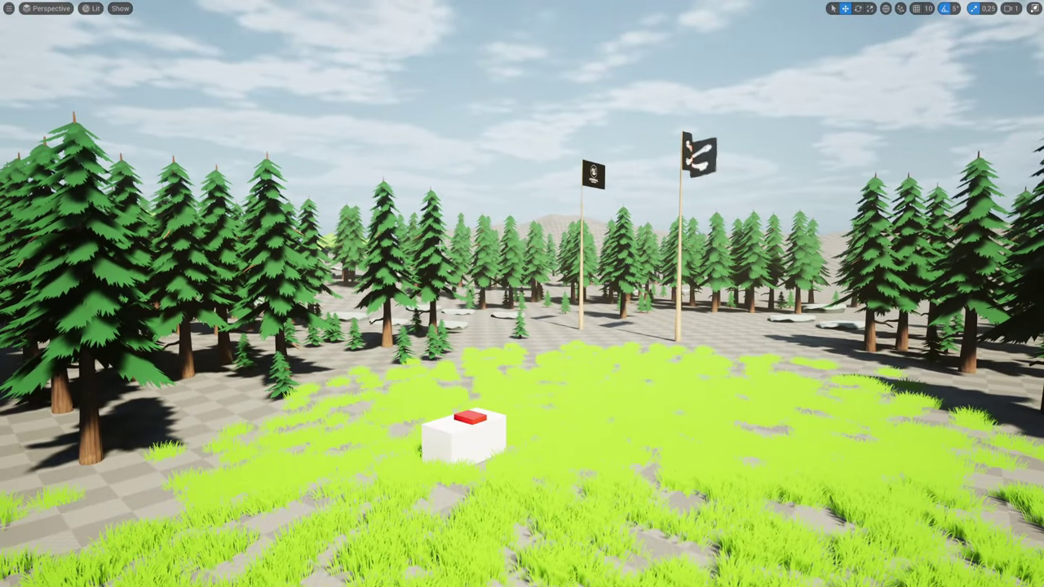
pyautogui.click(8, 8)
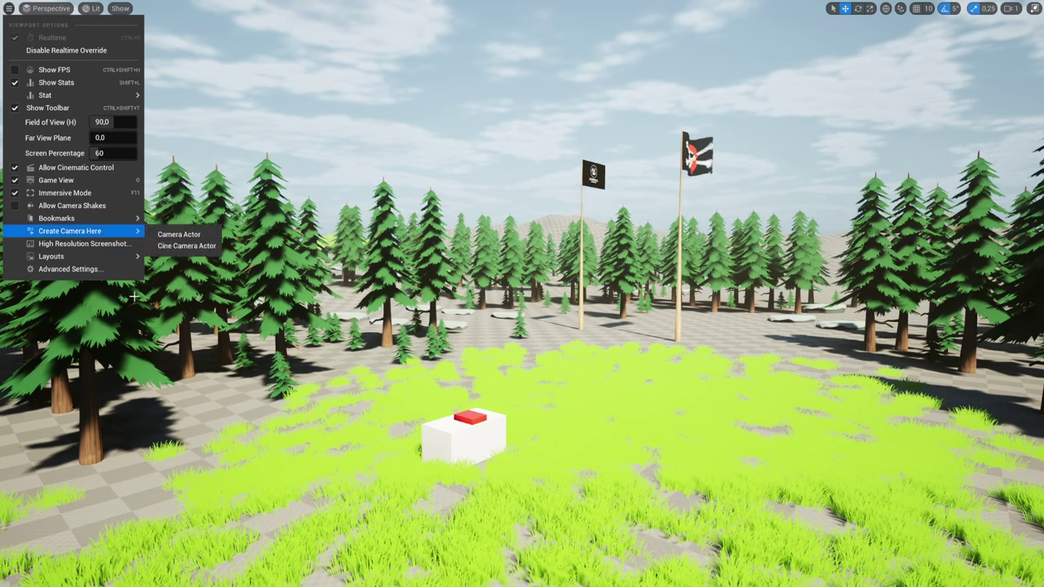
# Step: Open High Resolution Screenshot (multiplier 1,0) and move its dialog up and to the left
pyautogui.click(79, 248)
pyautogui.moveTo(521, 215); pyautogui.dragTo(384, 142)
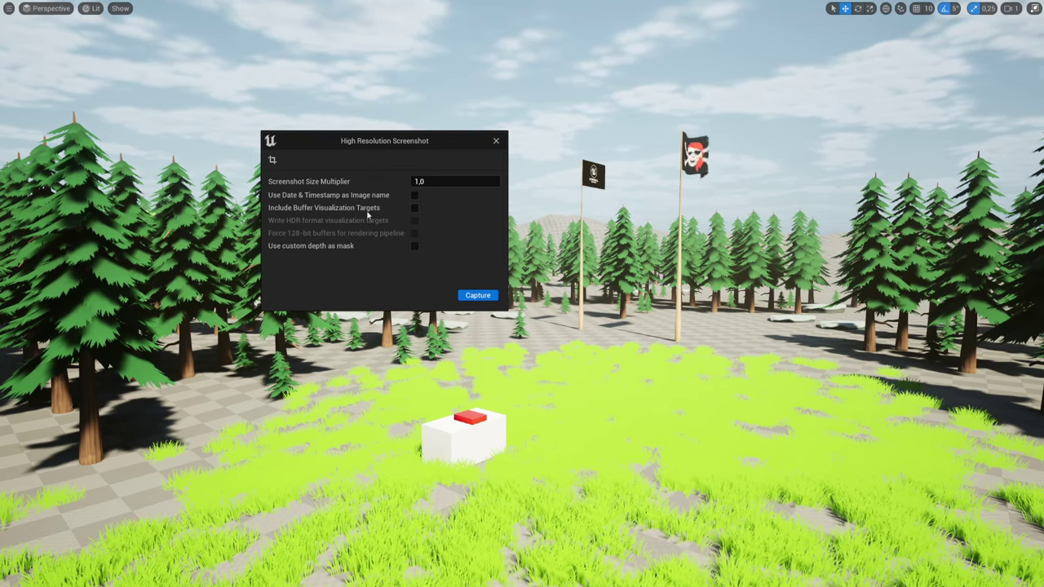
# Step: Leave Include Buffer Visualization Targets off and enable Use Date & Timestamp as Image name
pyautogui.click(86, 8)
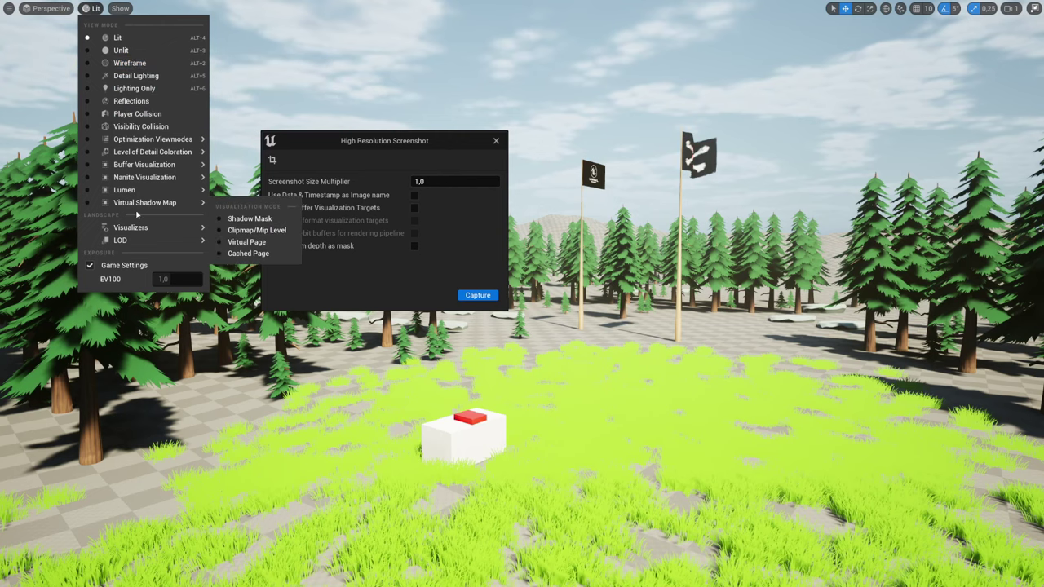
pyautogui.moveTo(142, 167)
pyautogui.moveTo(163, 144)
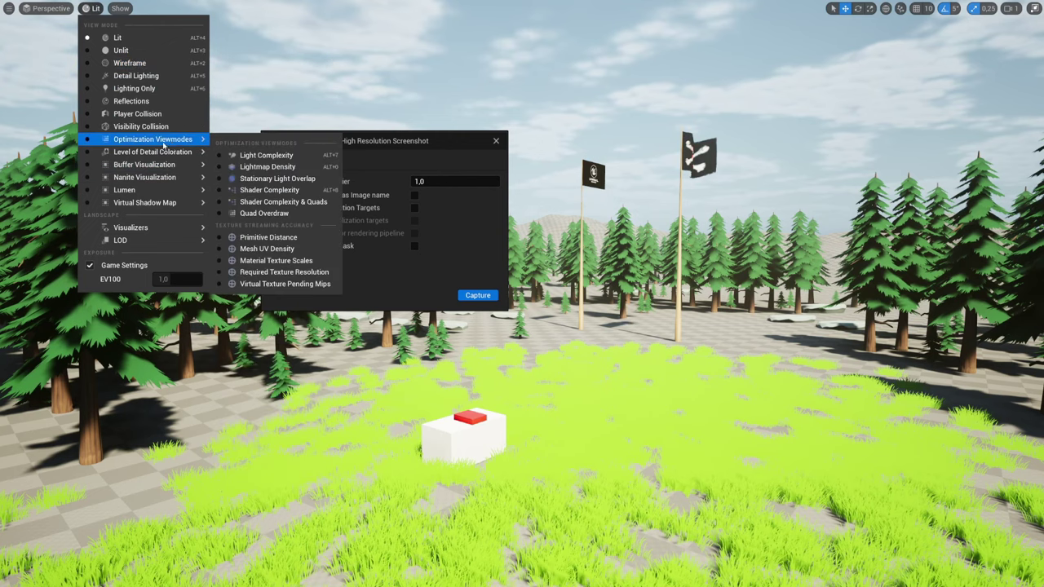
pyautogui.click(400, 69)
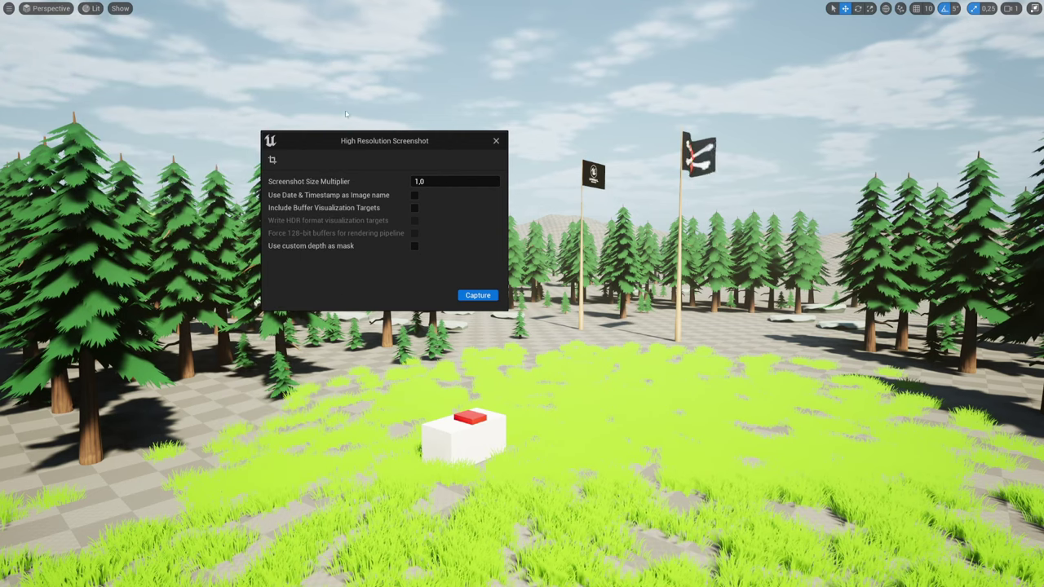
pyautogui.click(414, 208)
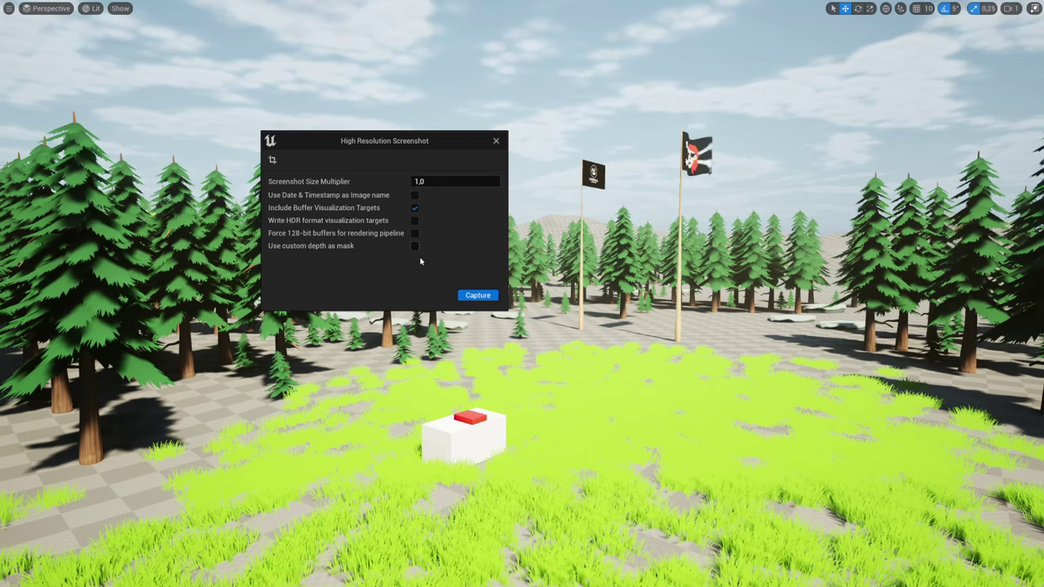
pyautogui.click(413, 209)
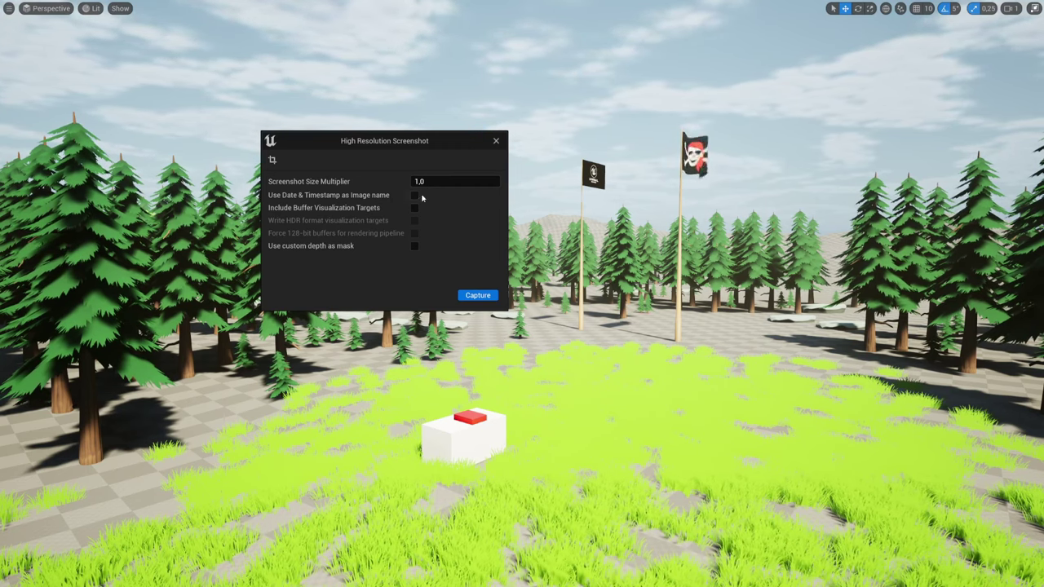
pyautogui.click(414, 197)
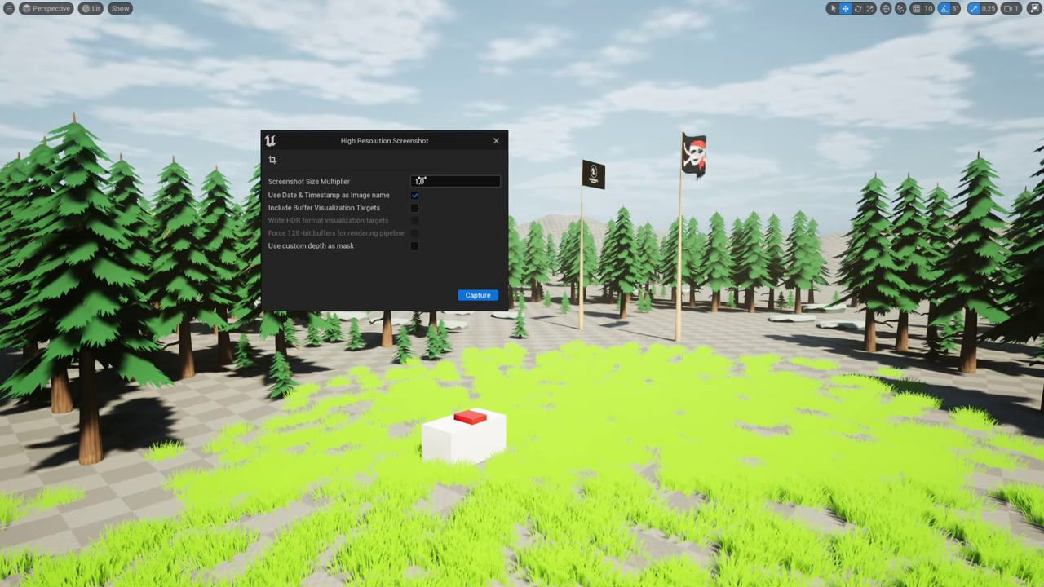
# Step: Capture the high-resolution screenshot and open its Saved/Screenshots/WindowsEditor folder beside the settings
pyautogui.click(478, 295)
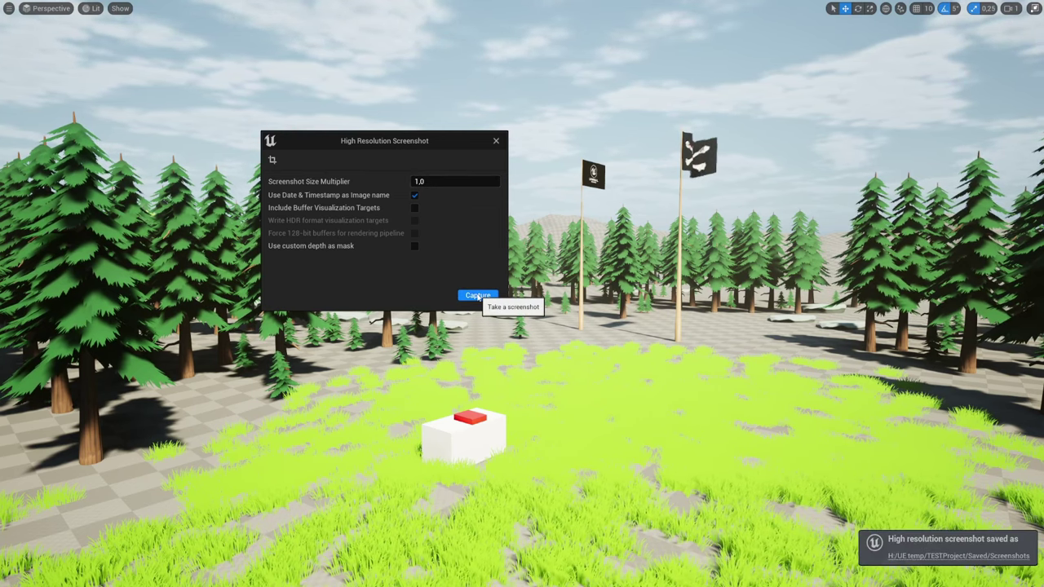
pyautogui.click(948, 558)
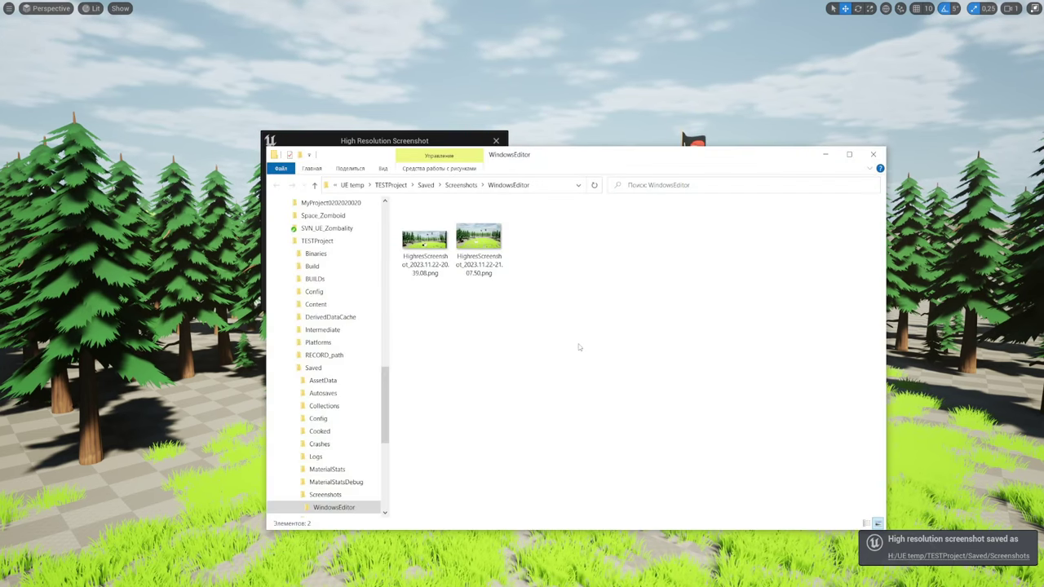
pyautogui.moveTo(556, 162); pyautogui.dragTo(832, 145)
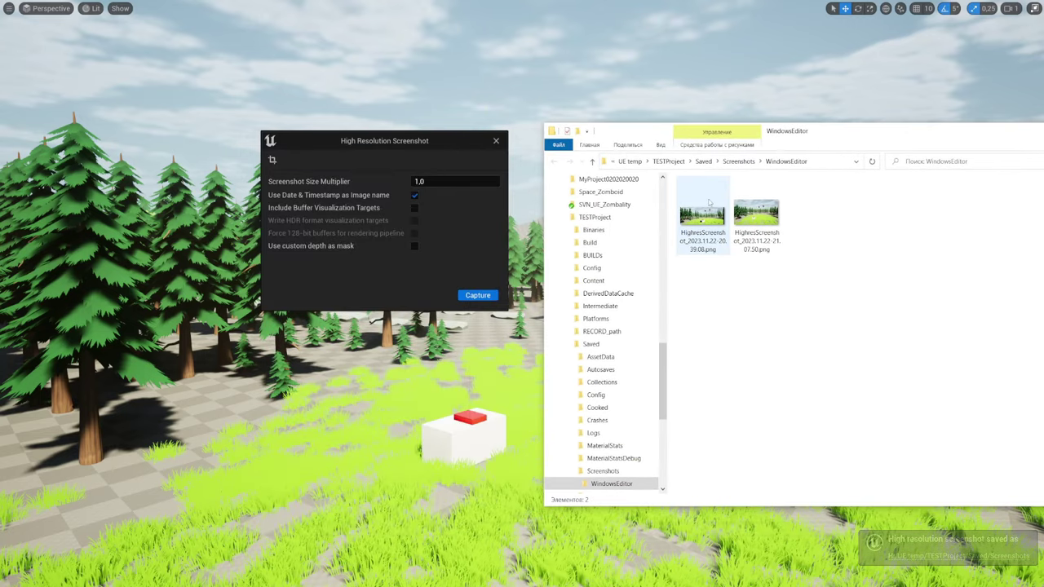
# Step: Re-enable date and timestamp naming, edit the size multiplier, and bring the screenshots folder forward
pyautogui.click(415, 197)
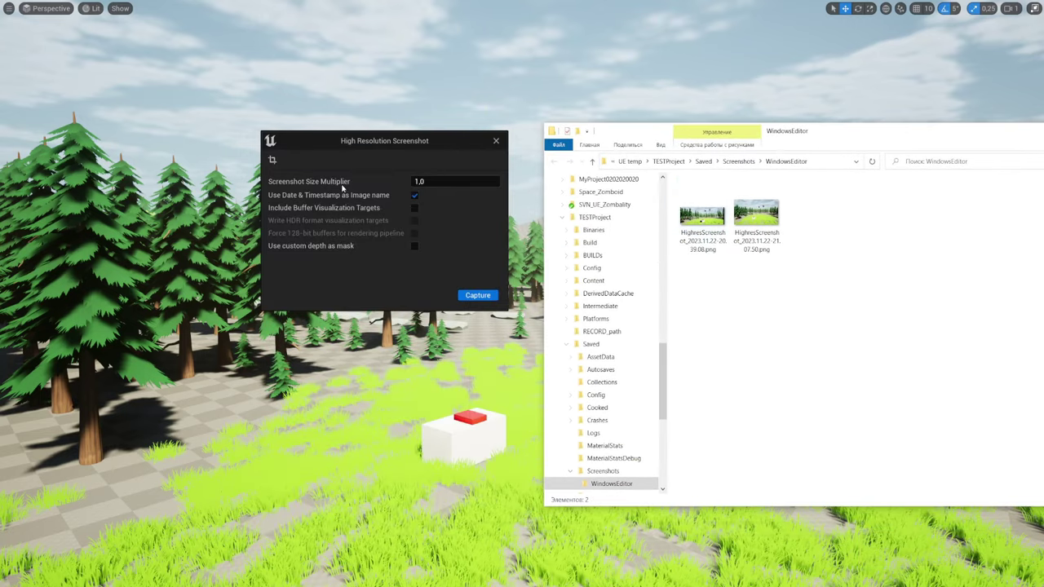
pyautogui.click(417, 183)
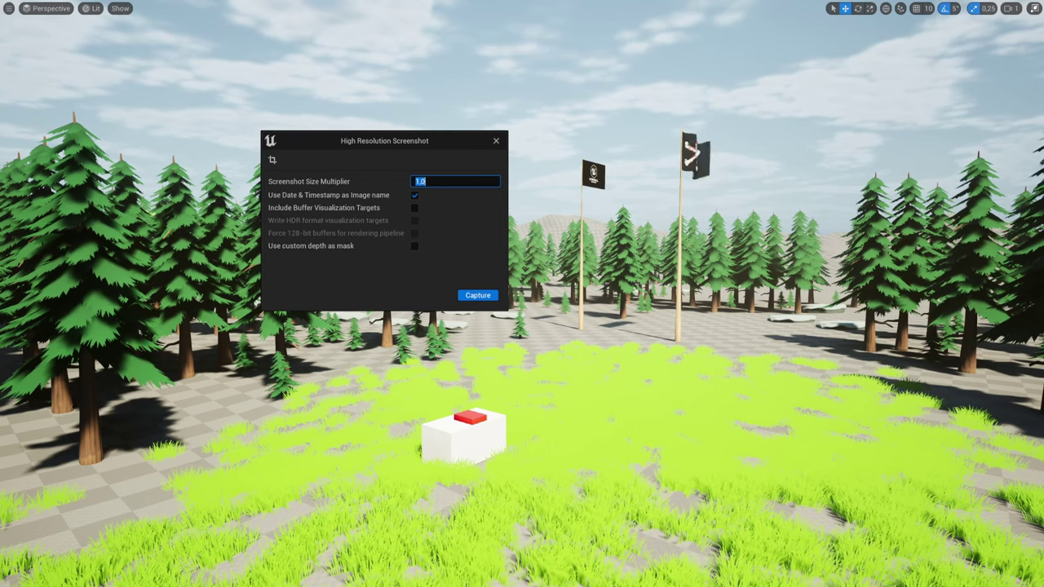
pyautogui.moveTo(102, 586)
pyautogui.click(130, 558)
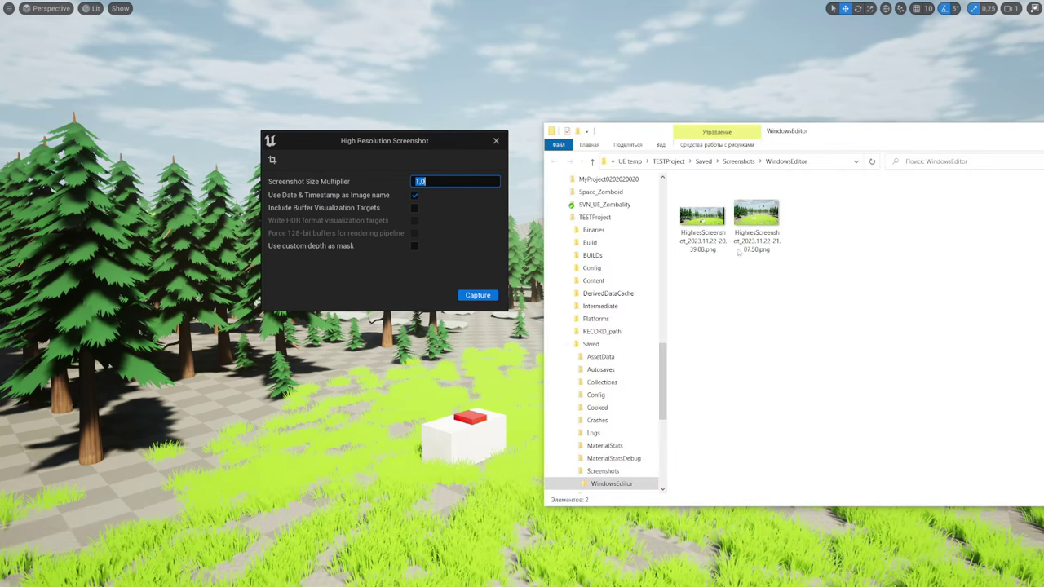
# Step: Open HighresScreenshot_2023.11.22-20.39.08.png in IrfanView and zoom into the two flags
pyautogui.click(682, 220)
pyautogui.doubleClick(682, 221)
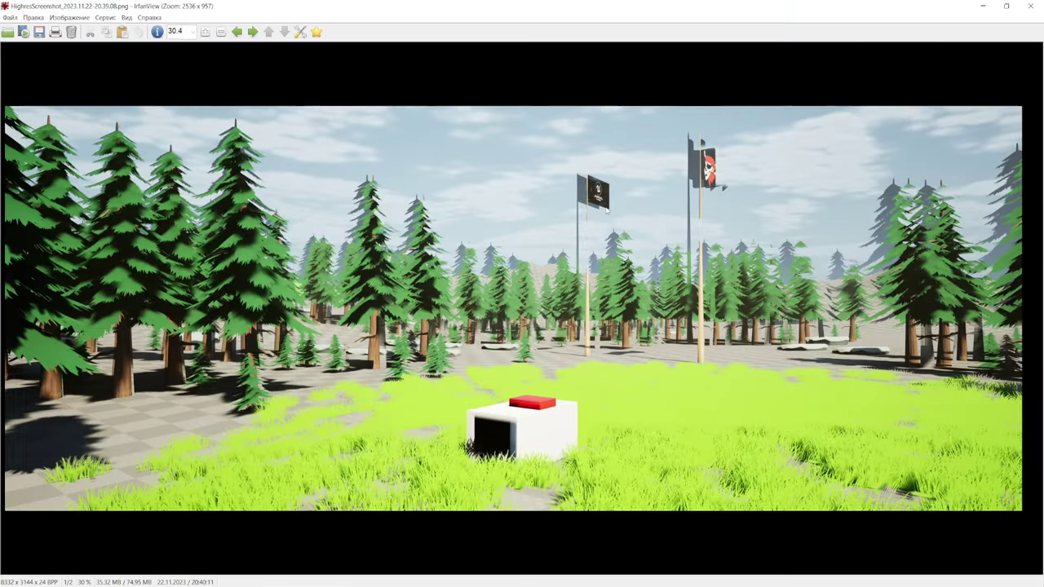
pyautogui.moveTo(522, 151); pyautogui.dragTo(781, 261)
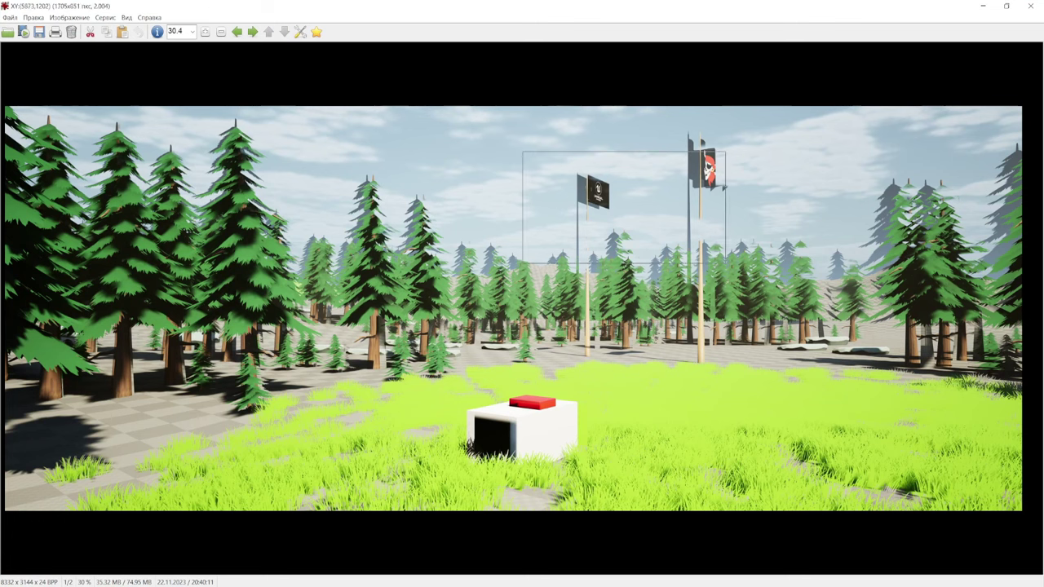
pyautogui.click(703, 190)
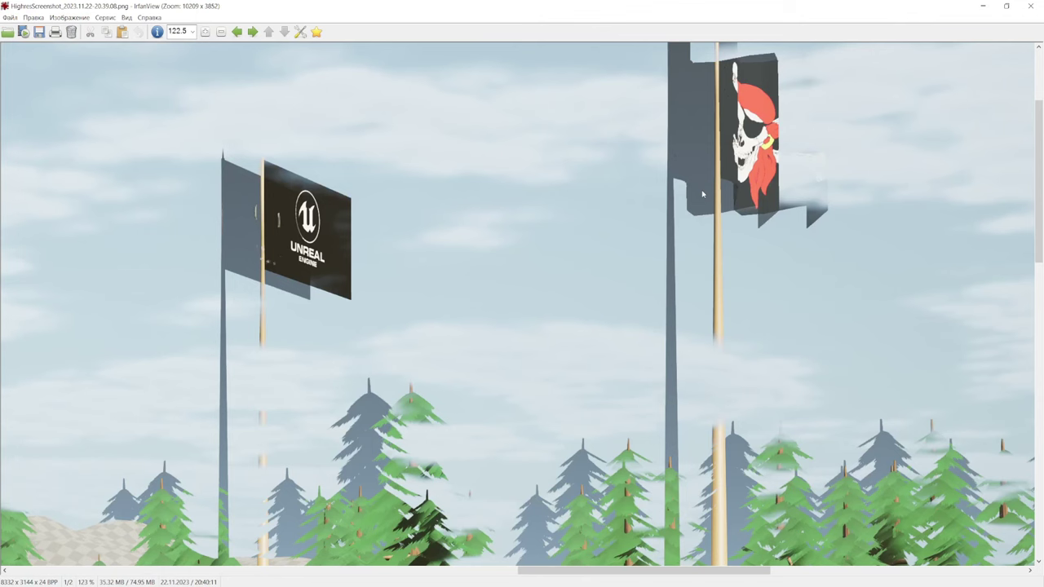
# Step: Zoom back out to the whole 8332 x 3144 scene and mark a wide region around the flags
pyautogui.click(222, 35)
pyautogui.click(221, 35)
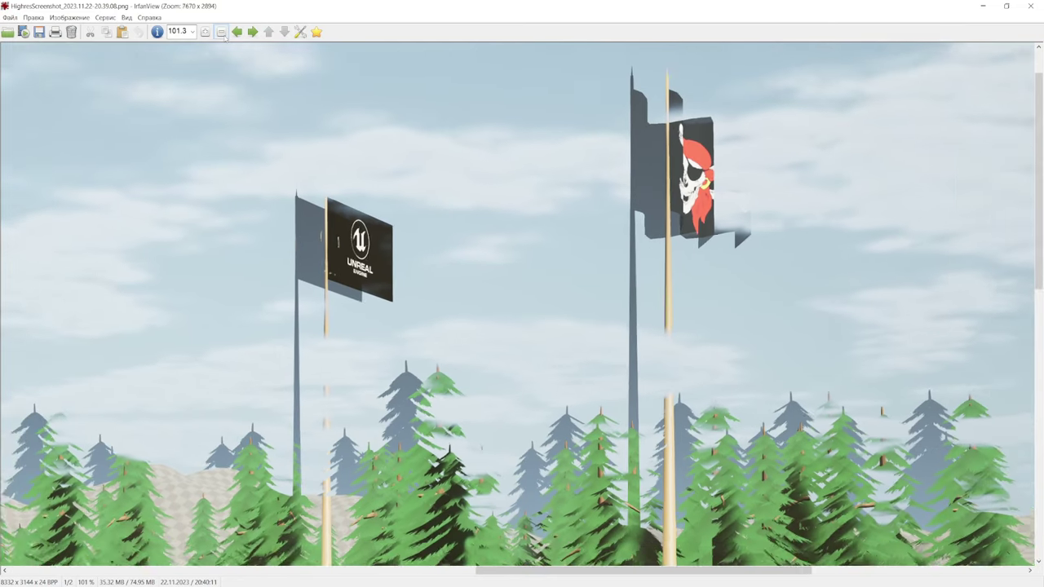
pyautogui.click(222, 34)
pyautogui.click(221, 34)
pyautogui.click(222, 34)
pyautogui.click(222, 34)
pyautogui.click(222, 34)
pyautogui.click(221, 34)
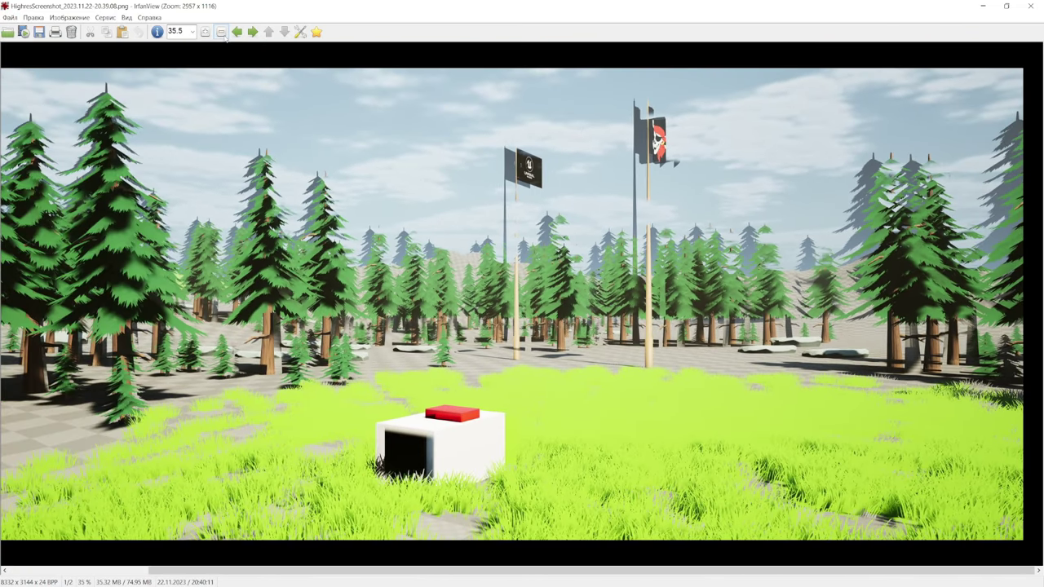
pyautogui.moveTo(161, 119)
pyautogui.mouseDown()
pyautogui.moveTo(641, 313)
pyautogui.moveTo(649, 329)
pyautogui.mouseUp()
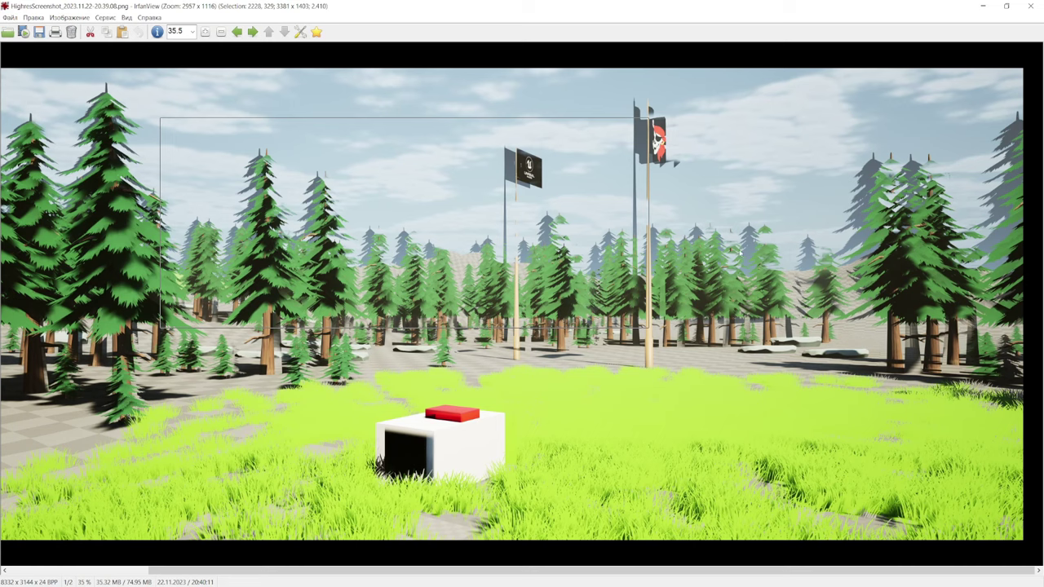
# Step: Close IrfanView and compare the screenshots' tooltips: 8332 x 3144 versus 2563 x 1393, 5,65 MB
pyautogui.click(1030, 6)
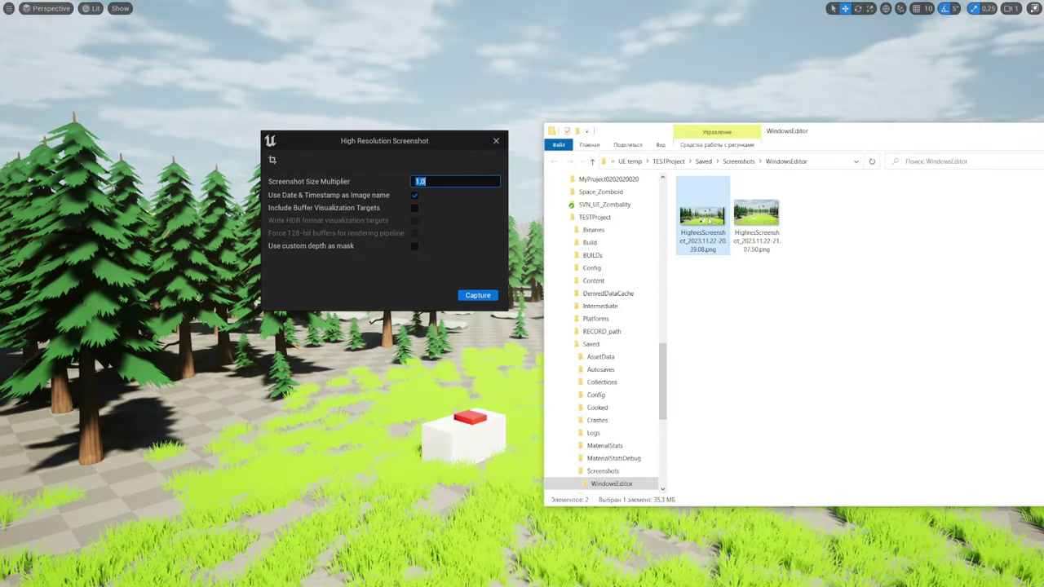
pyautogui.click(736, 330)
pyautogui.moveTo(714, 226)
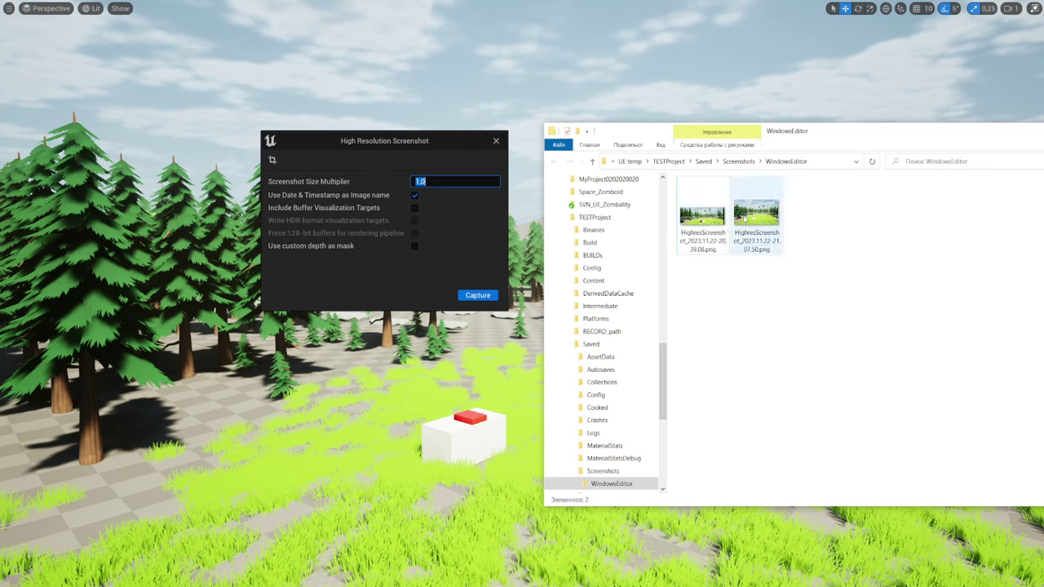
pyautogui.click(744, 254)
pyautogui.moveTo(765, 215)
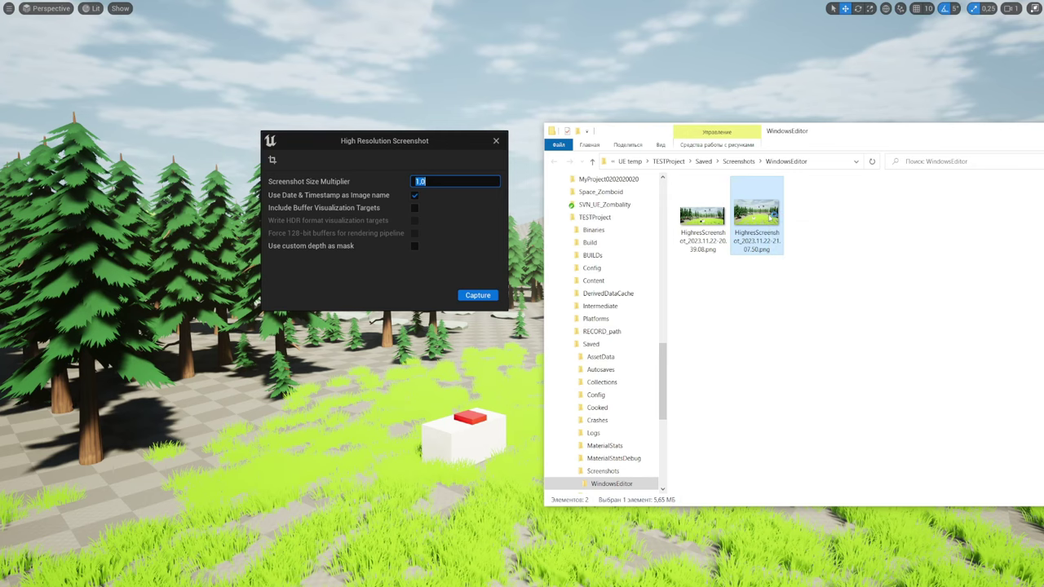
# Step: Open the second screenshot, zoom into its right flag, then close IrfanView and the screenshot dialog
pyautogui.doubleClick(769, 216)
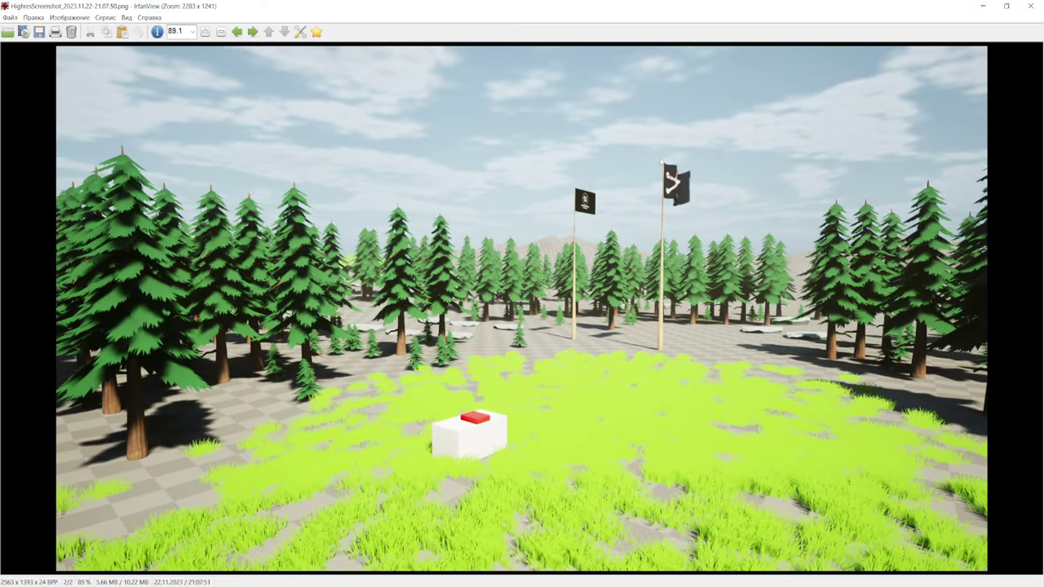
pyautogui.moveTo(633, 134); pyautogui.dragTo(722, 231)
pyautogui.click(696, 193)
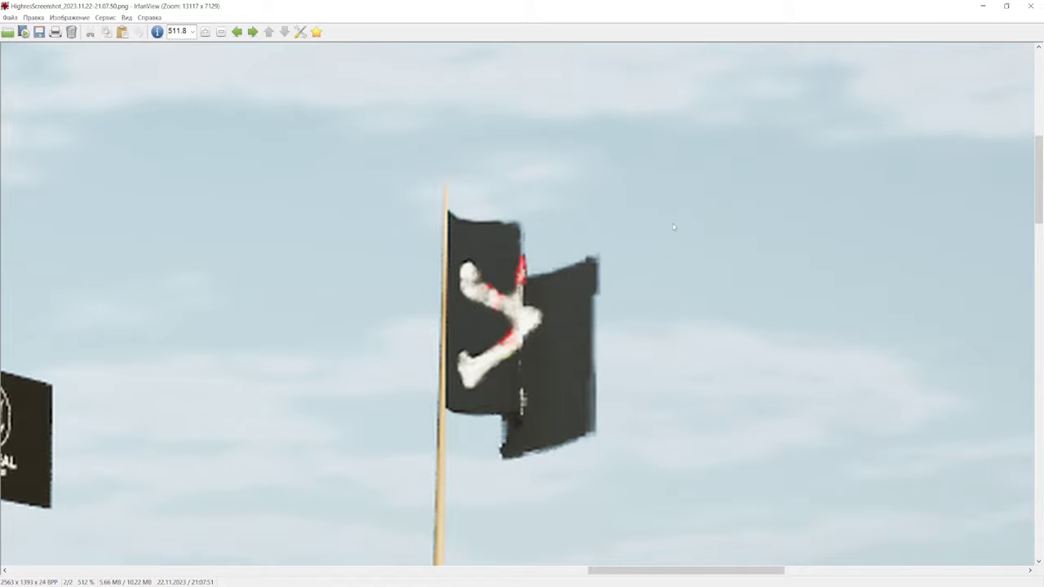
pyautogui.click(1030, 6)
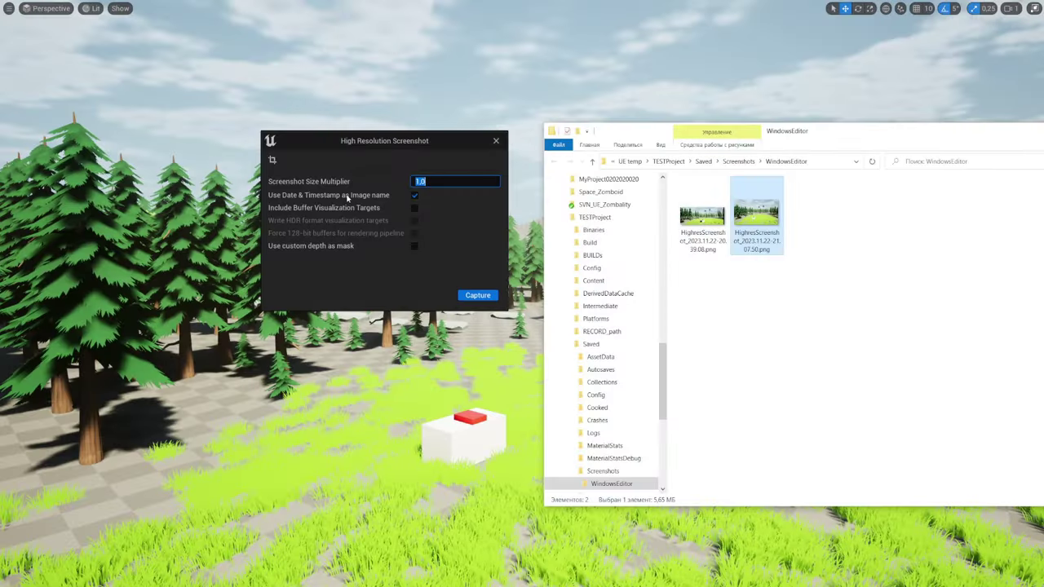
pyautogui.click(495, 142)
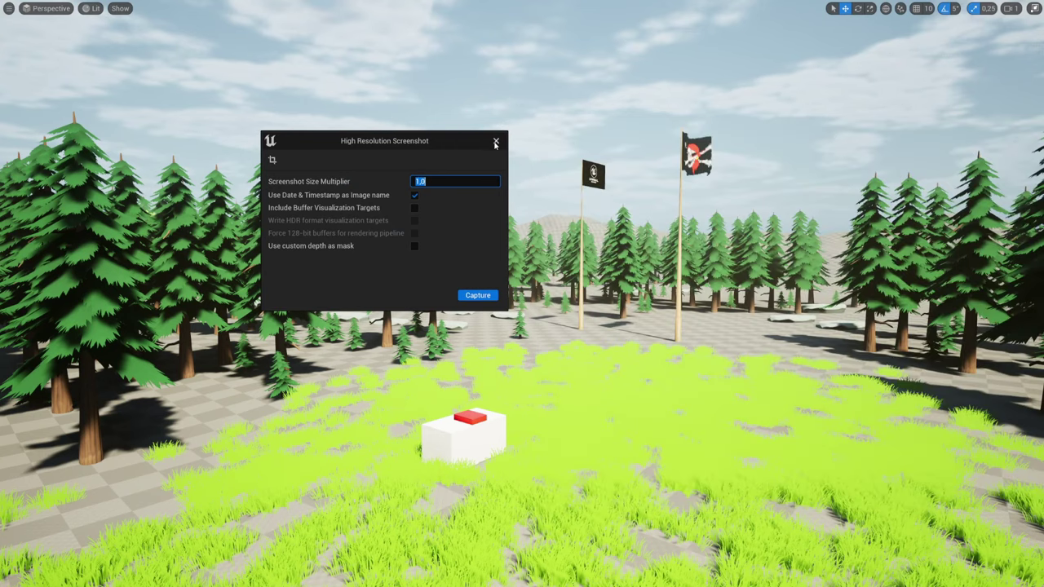
# Step: Set the viewport's Screen Percentage to 200 and return its Field of View to 90
pyautogui.click(8, 8)
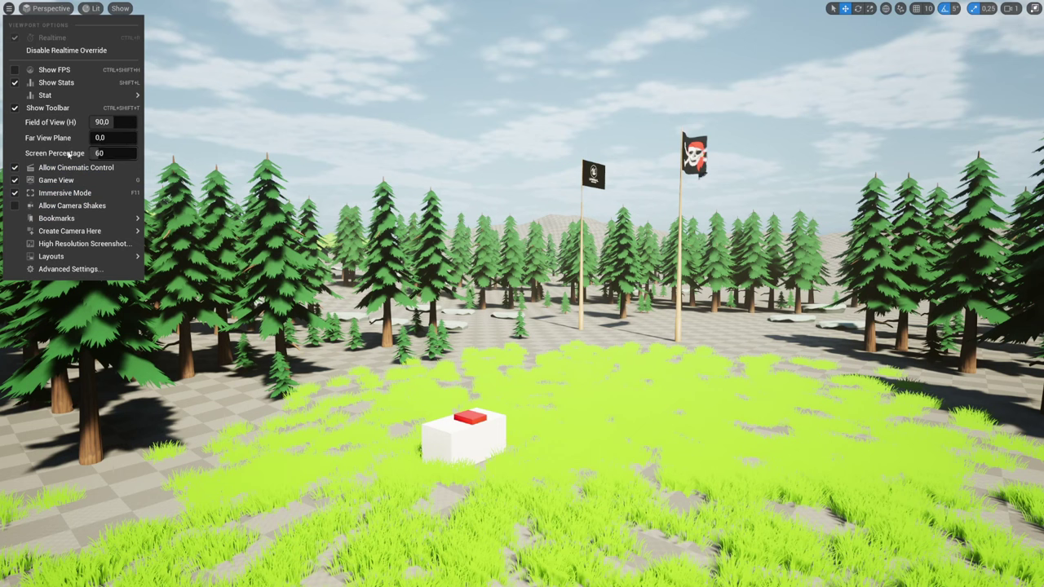
pyautogui.click(115, 153)
pyautogui.write('200')
pyautogui.press('Return')
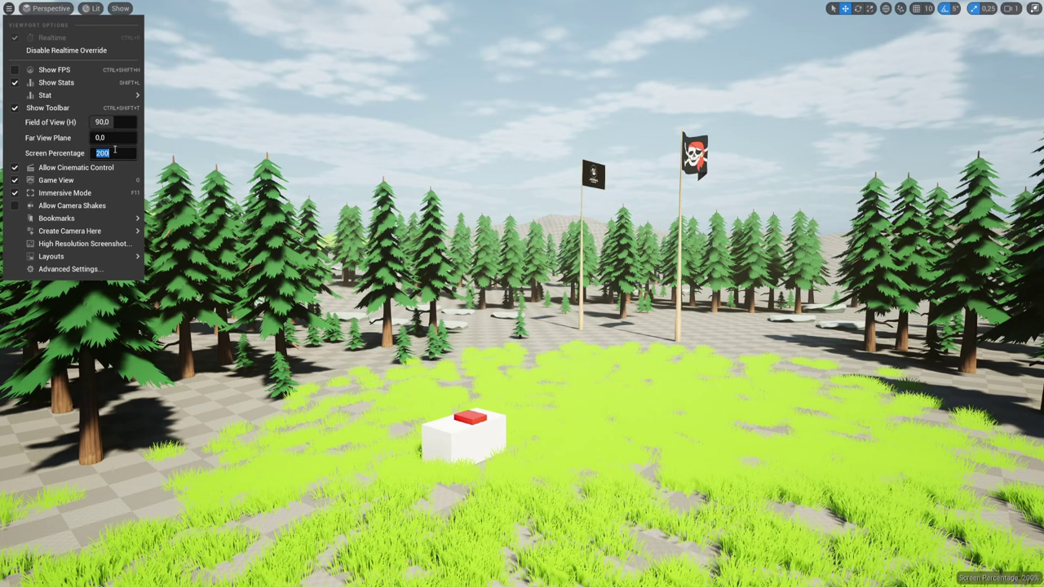
pyautogui.click(118, 152)
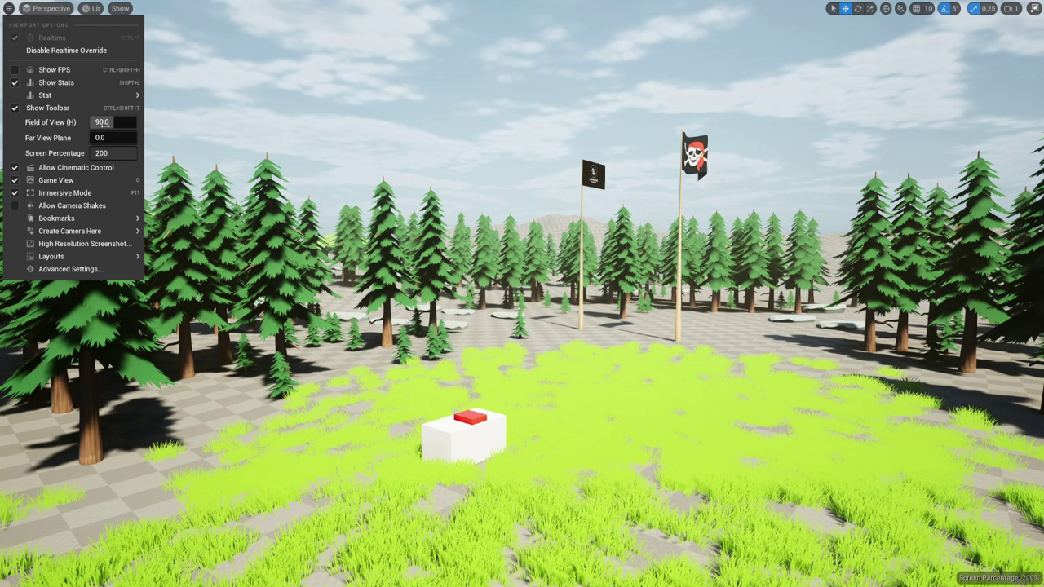
pyautogui.moveTo(103, 122)
pyautogui.mouseDown()
pyautogui.moveTo(131, 122)
pyautogui.moveTo(109, 122)
pyautogui.mouseUp()
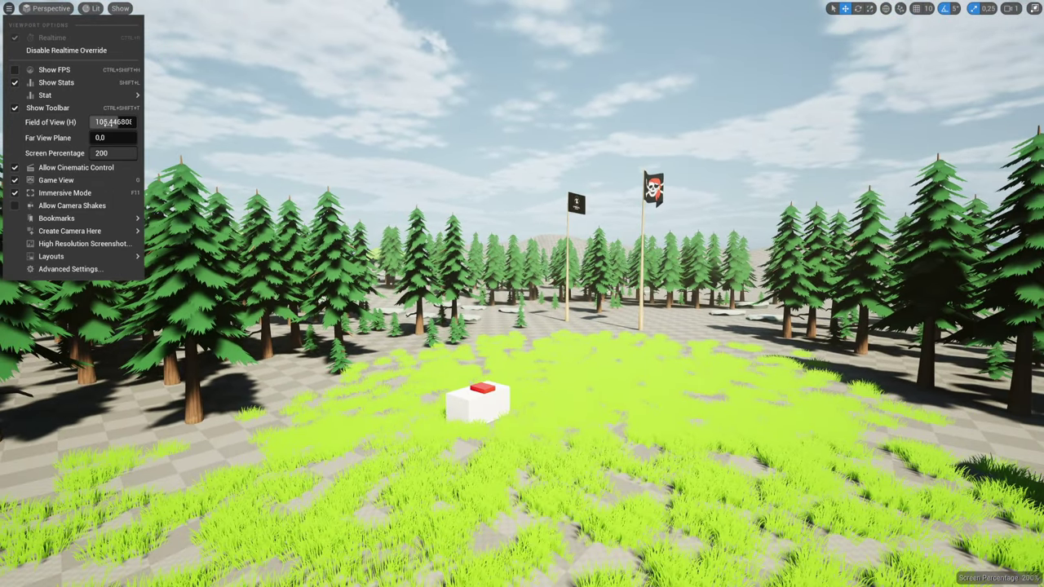
pyautogui.click(108, 122)
pyautogui.write('90')
pyautogui.press('Return')
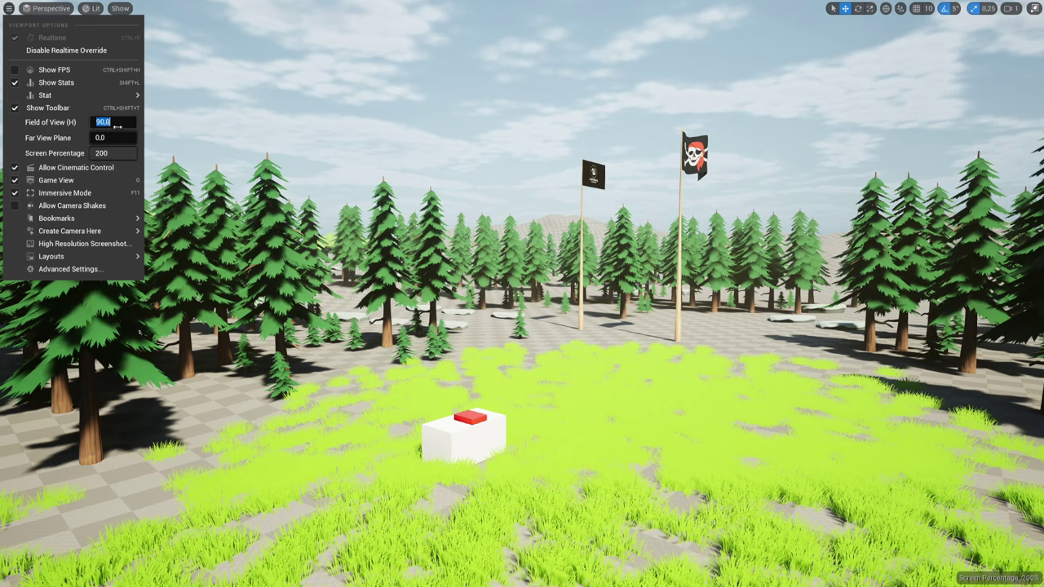
# Step: Capture a high-resolution screenshot with date-and-timestamp naming and open the saved screenshots folder
pyautogui.click(80, 243)
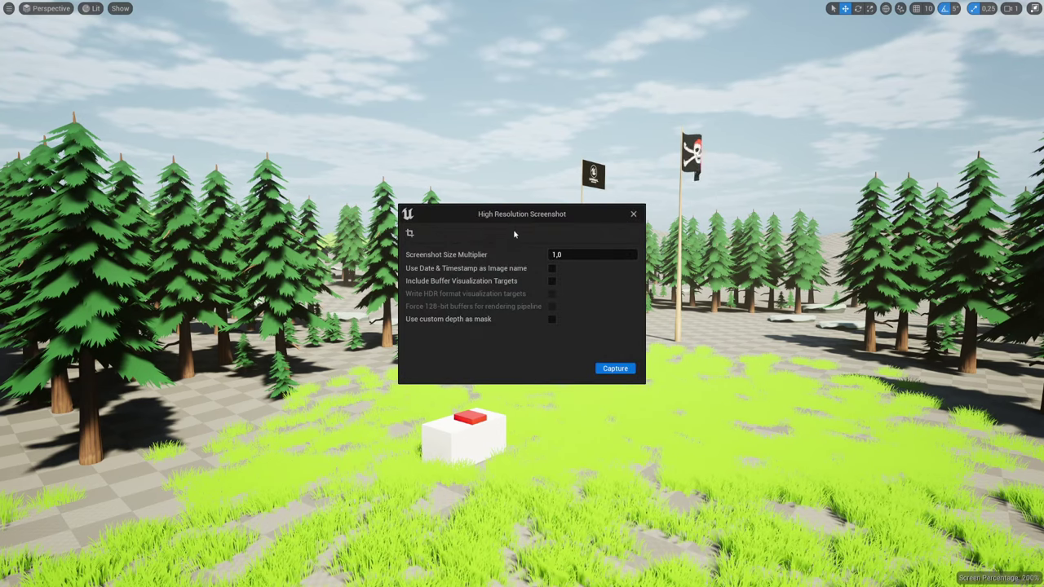
pyautogui.click(478, 221)
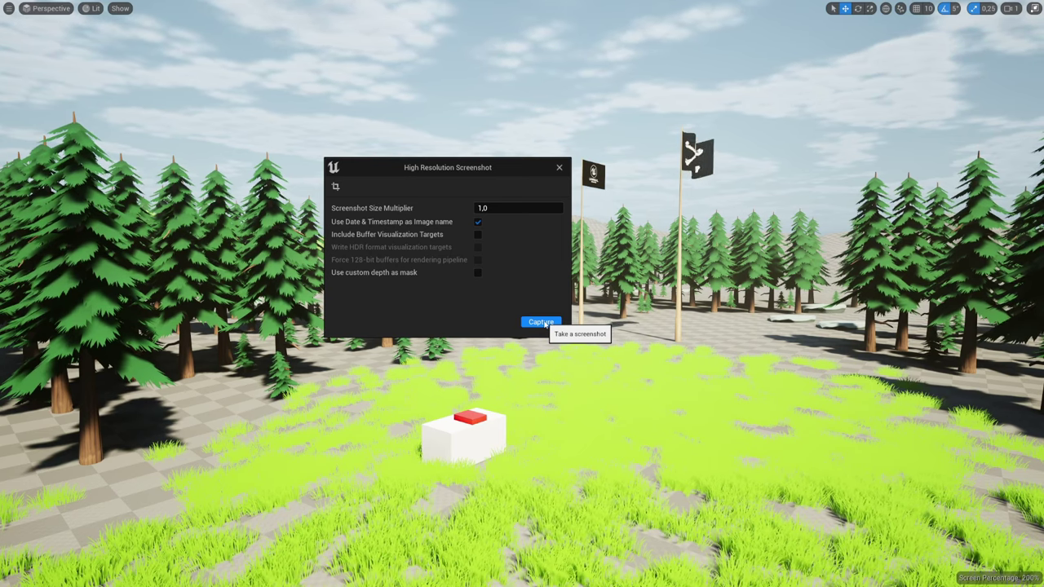
pyautogui.click(545, 323)
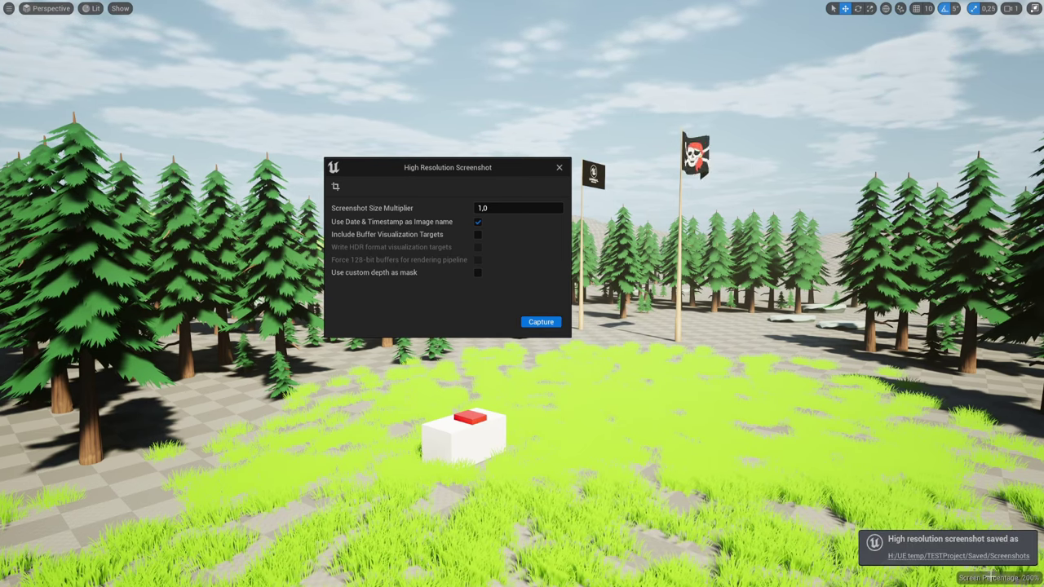
pyautogui.click(958, 556)
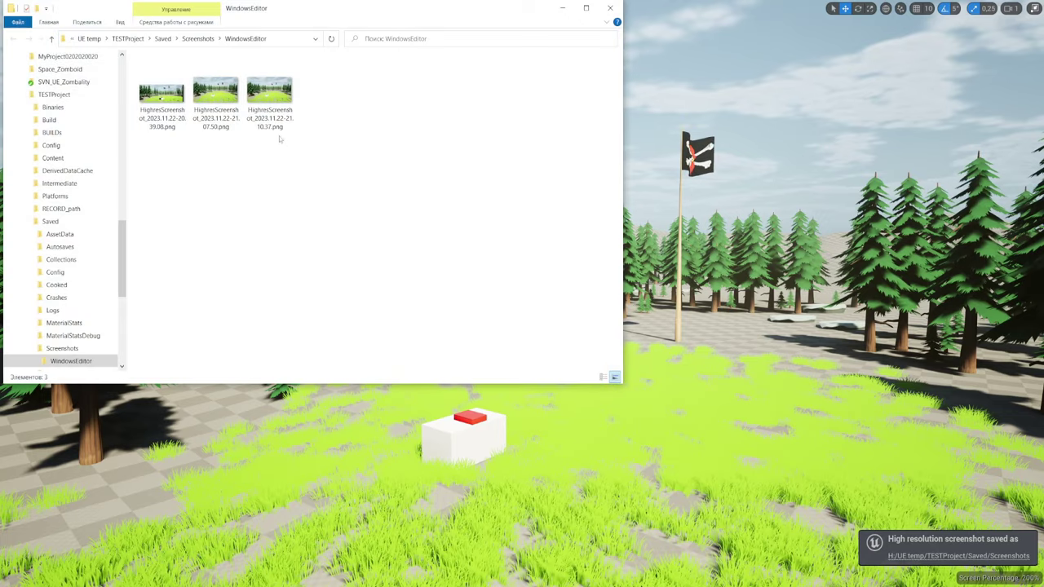
# Step: Open the newest screenshot in IrfanView and zoom in on the pirate flag
pyautogui.moveTo(316, 10); pyautogui.dragTo(559, 124)
pyautogui.doubleClick(508, 208)
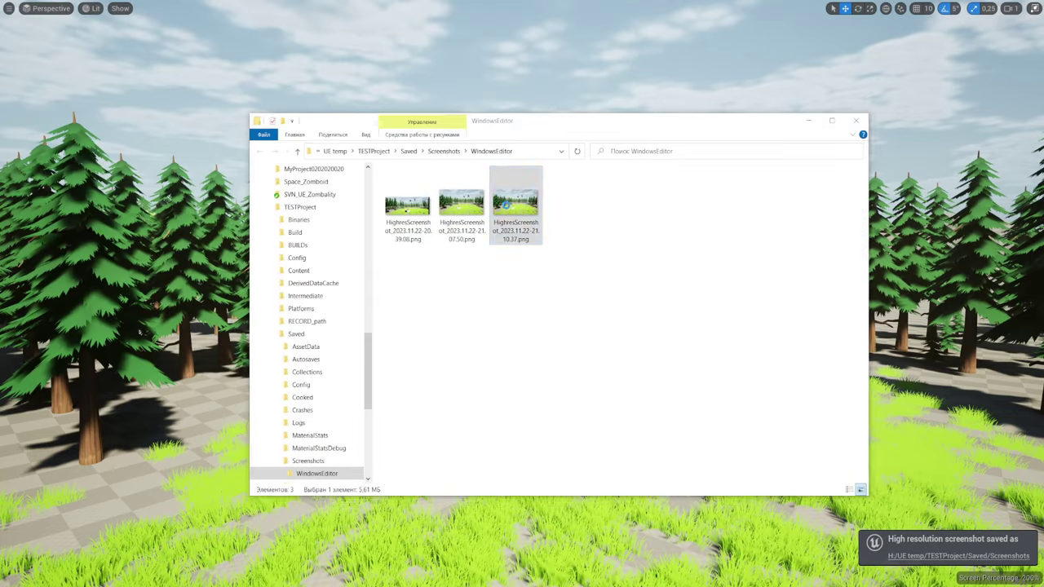
pyautogui.moveTo(629, 144); pyautogui.dragTo(699, 214)
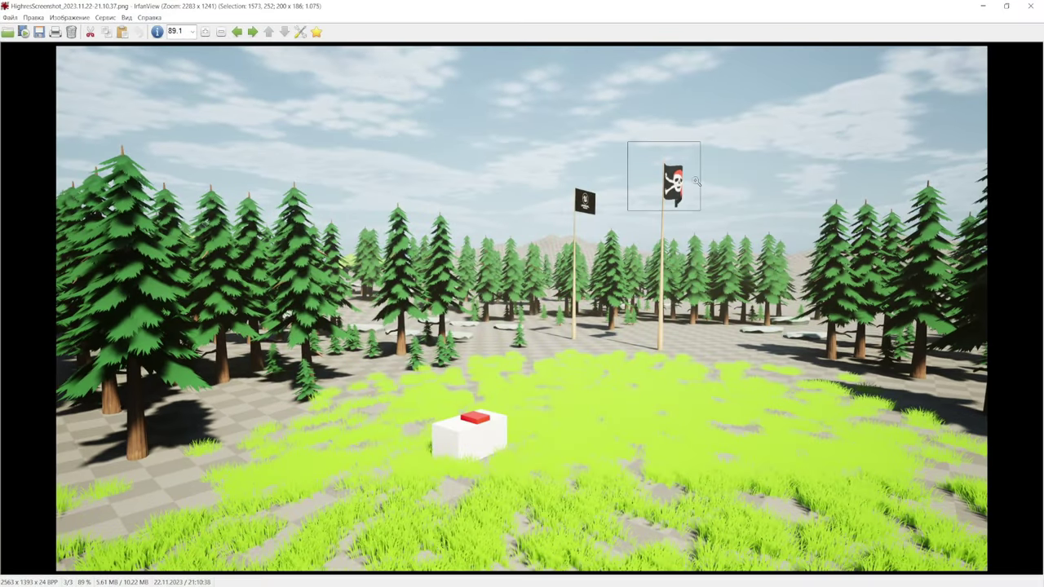
pyautogui.click(679, 211)
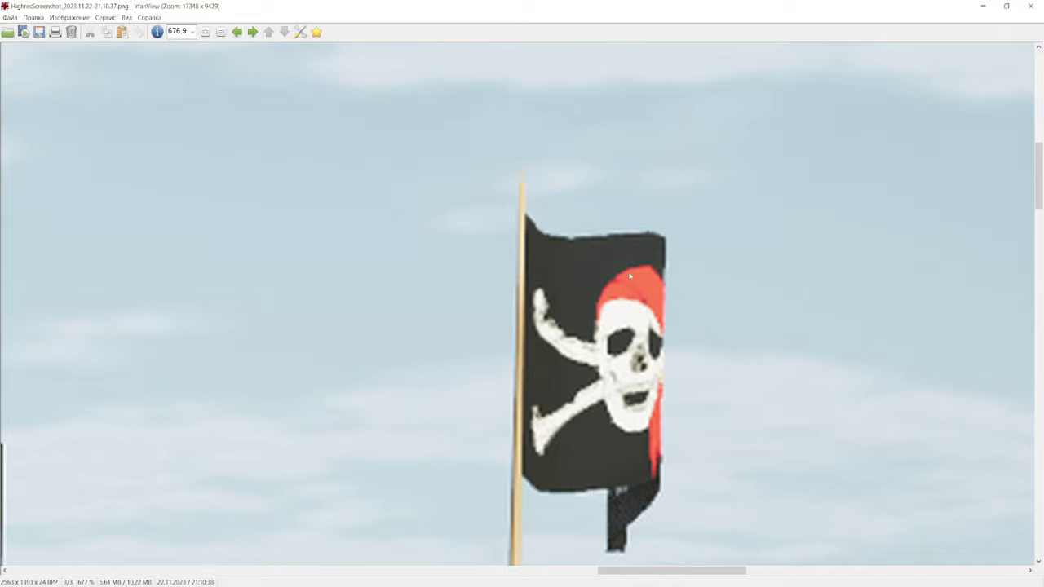
pyautogui.click(178, 31)
pyautogui.click(1030, 6)
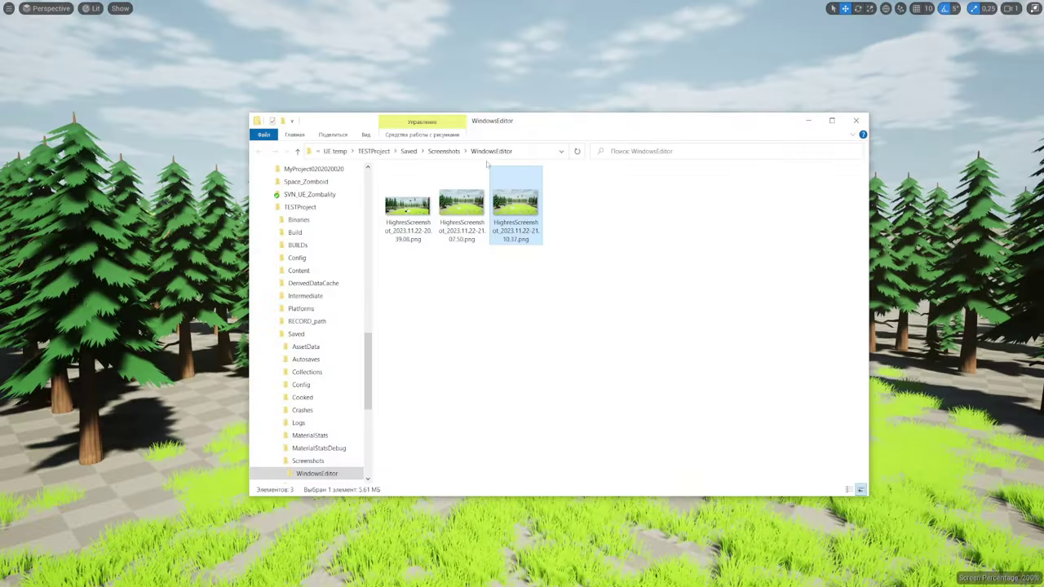
# Step: Zoom into the right-hand flag in the second screenshot, then zoom back out four steps
pyautogui.click(456, 208)
pyautogui.doubleClick(454, 209)
pyautogui.moveTo(641, 158); pyautogui.dragTo(703, 204)
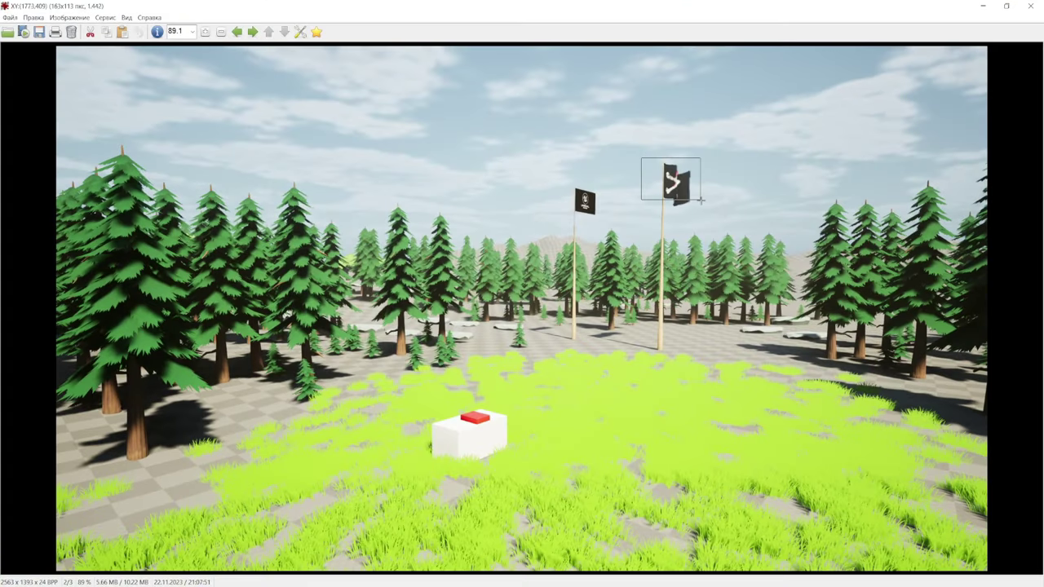
pyautogui.click(697, 193)
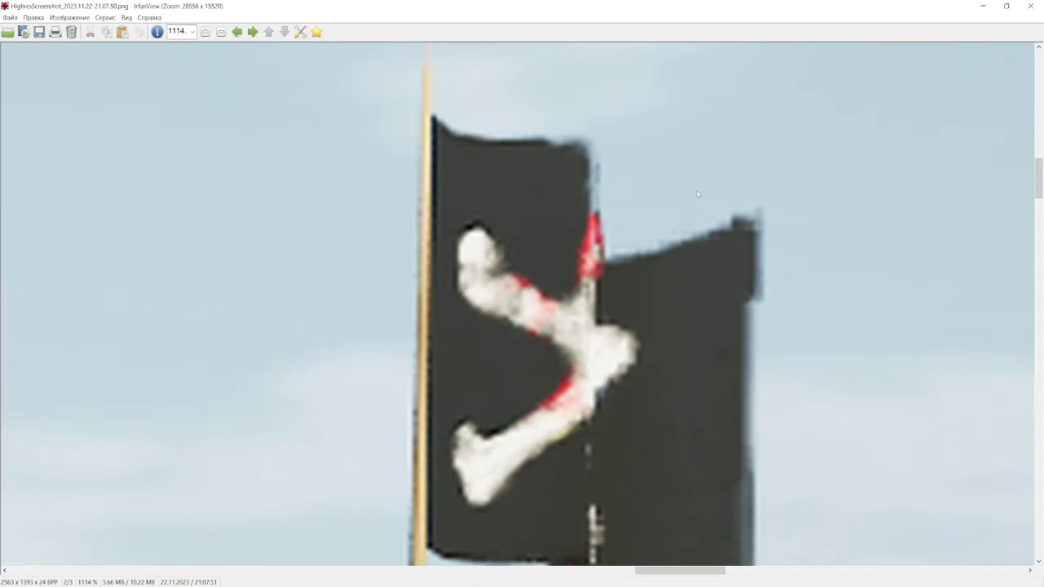
pyautogui.click(221, 31)
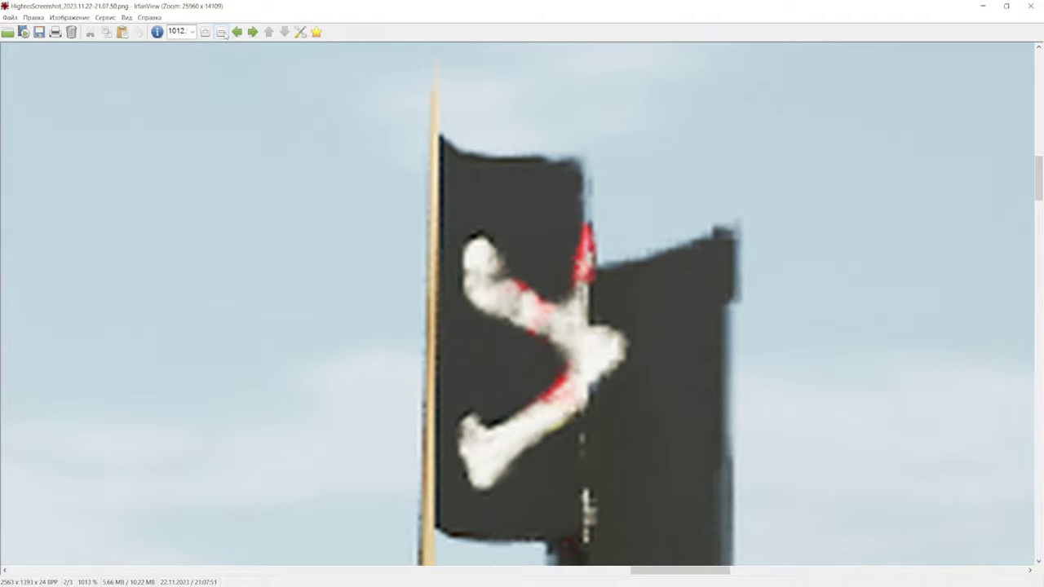
pyautogui.click(222, 31)
pyautogui.click(222, 31)
pyautogui.click(222, 32)
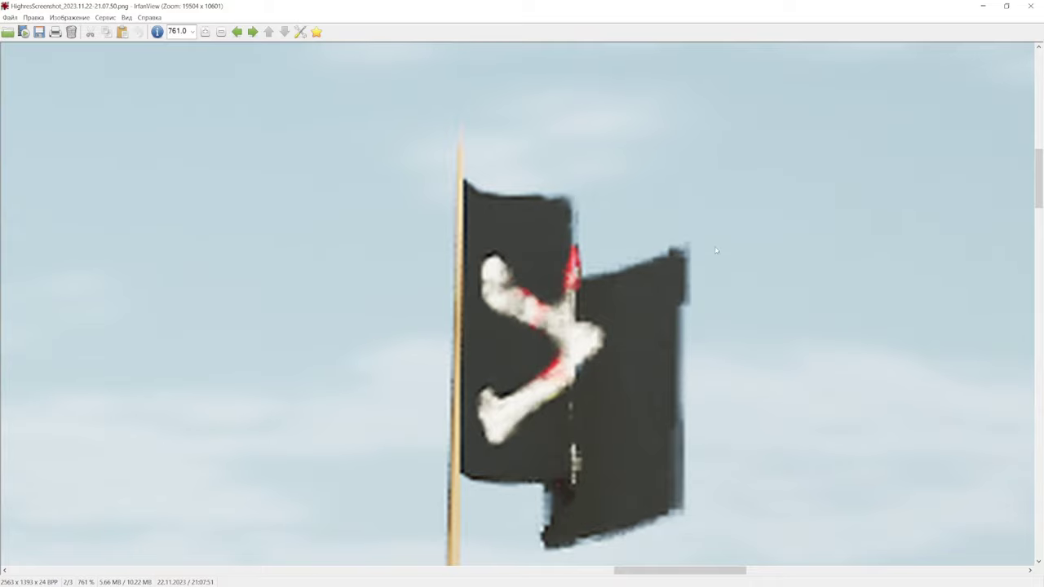
pyautogui.click(1031, 6)
# Step: Zoom in on the pirate flag in the third screenshot, then close IrfanView
pyautogui.doubleClick(516, 204)
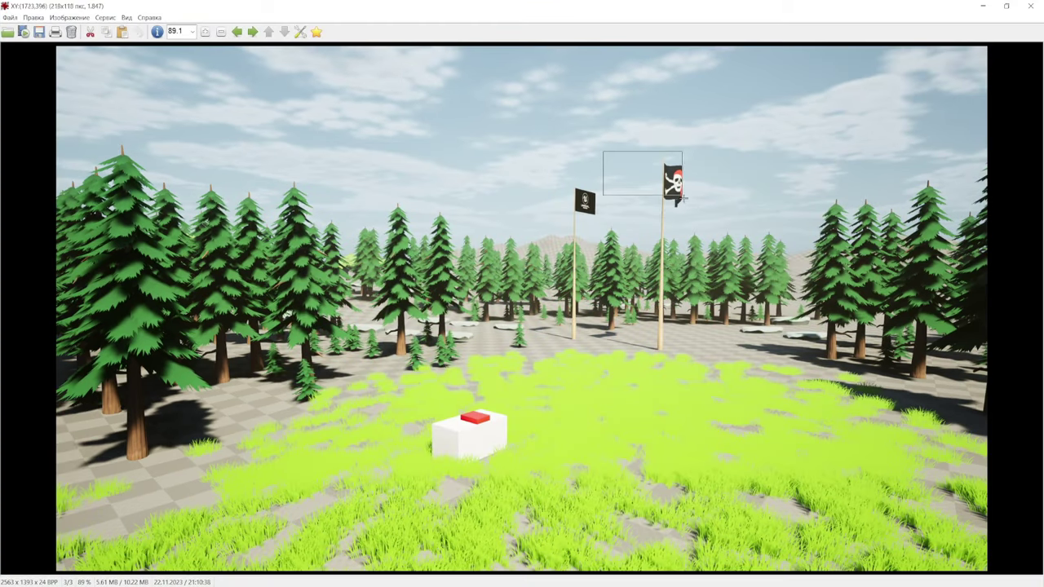
pyautogui.moveTo(602, 150); pyautogui.dragTo(704, 220, button='right')
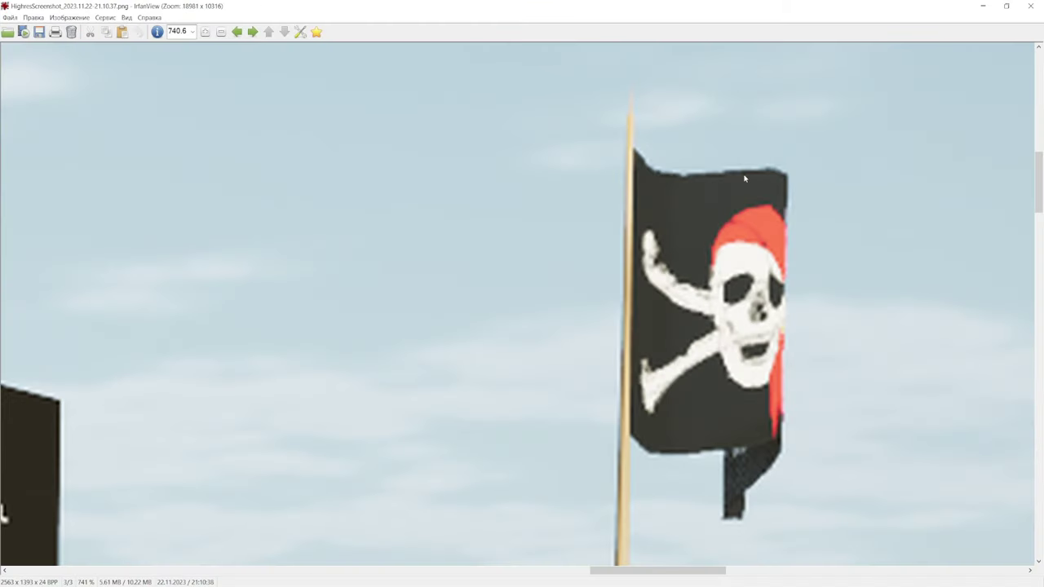
pyautogui.click(1031, 6)
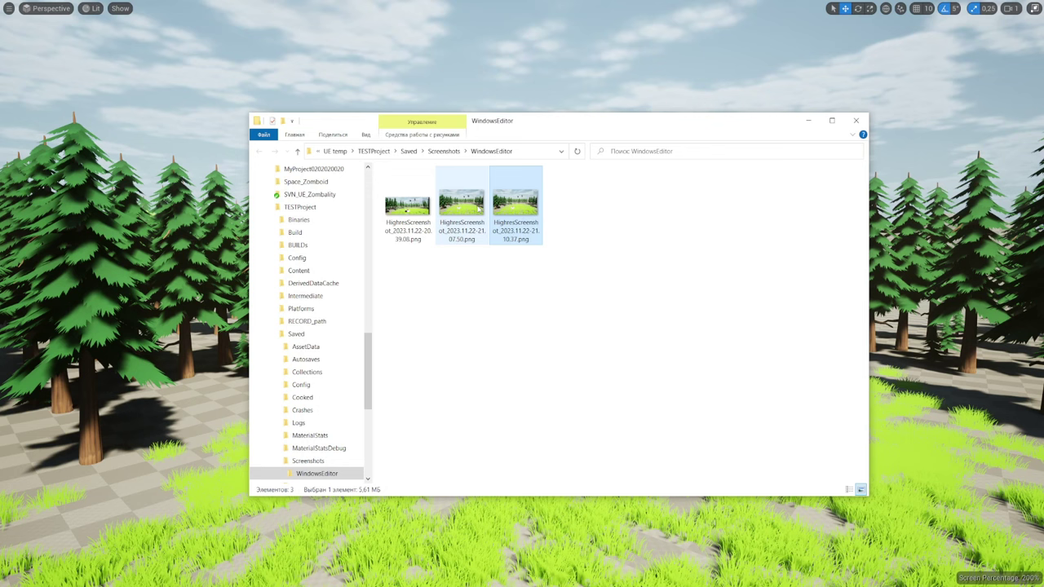
# Step: Compare the second and third screenshots' sizes in the status bar, then minimize Explorer
pyautogui.click(477, 209)
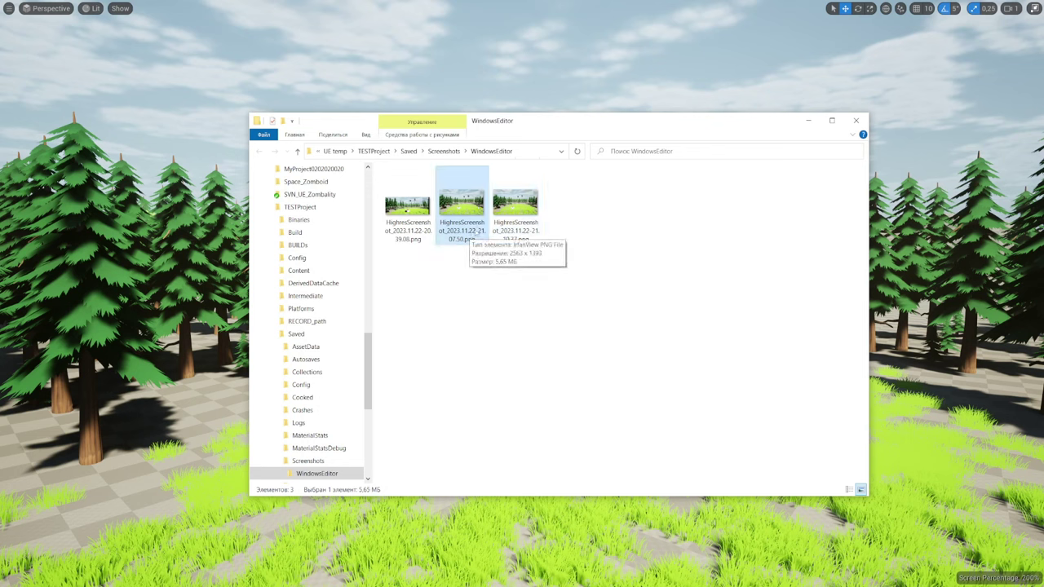
pyautogui.click(516, 206)
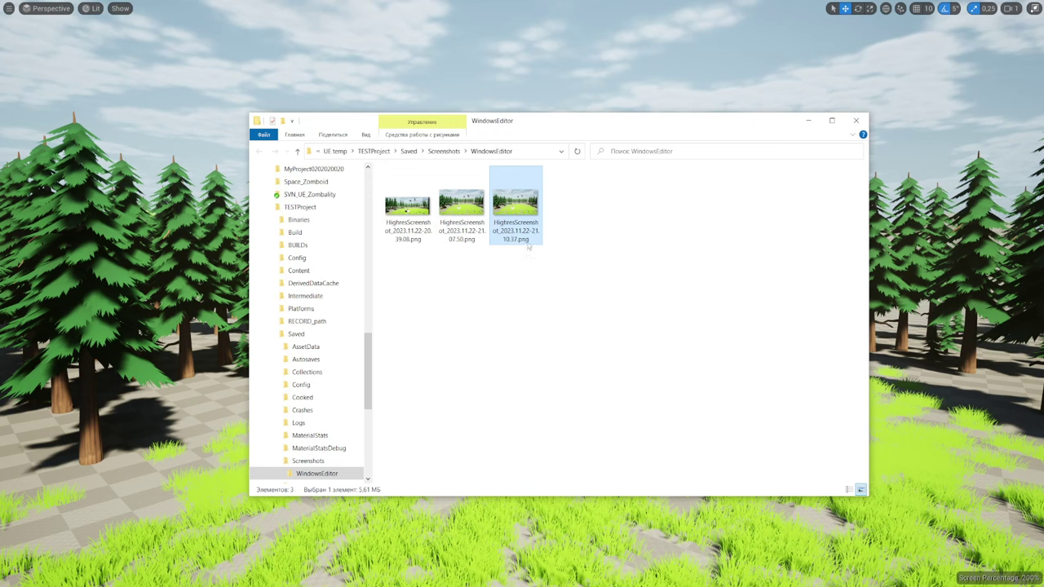
pyautogui.click(473, 240)
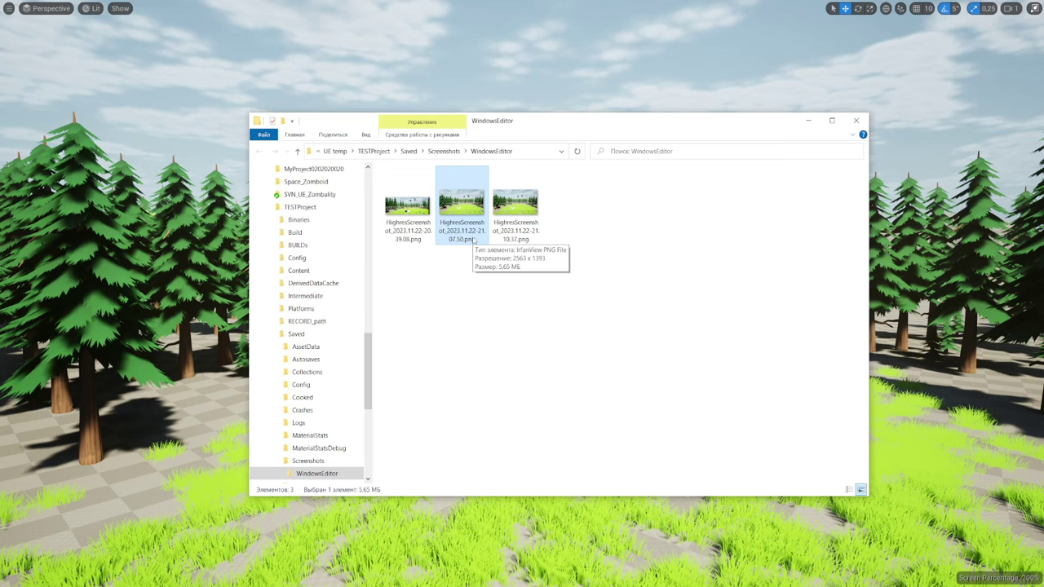
pyautogui.click(531, 209)
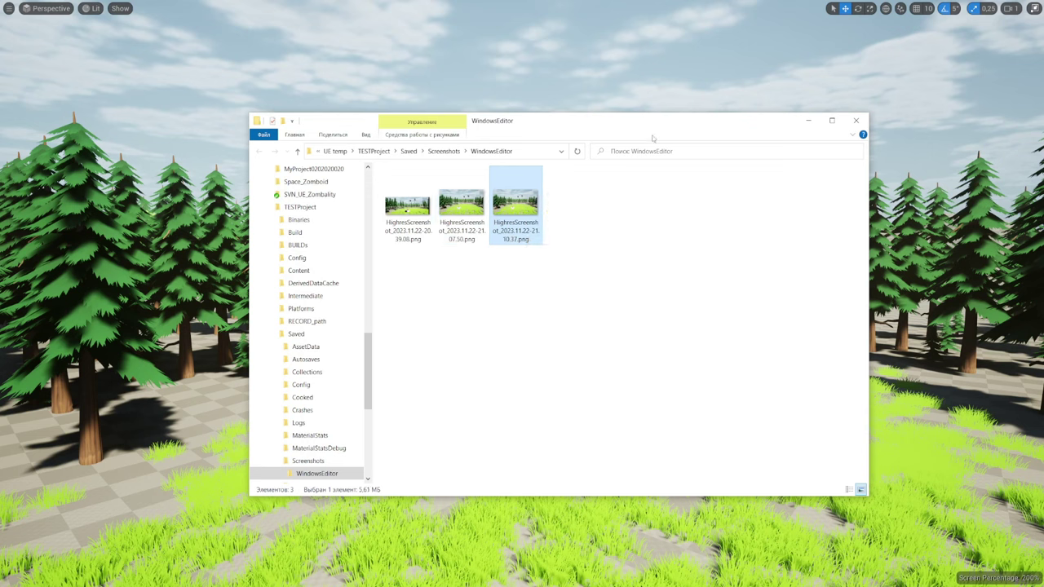
pyautogui.click(807, 122)
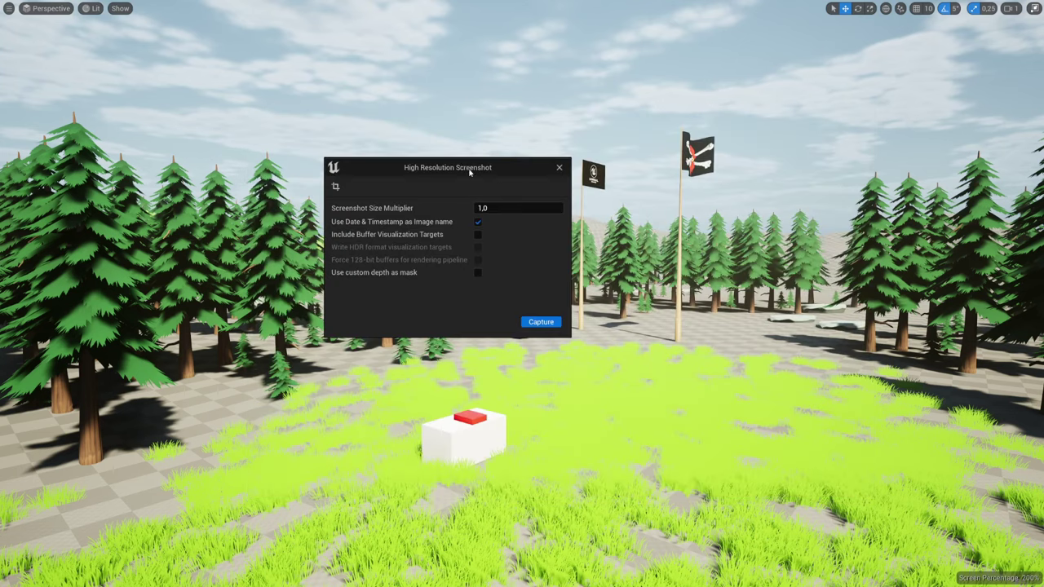
# Step: Set the Screenshot Size Multiplier to 2 and capture the high-resolution screenshot
pyautogui.click(489, 208)
pyautogui.write('2')
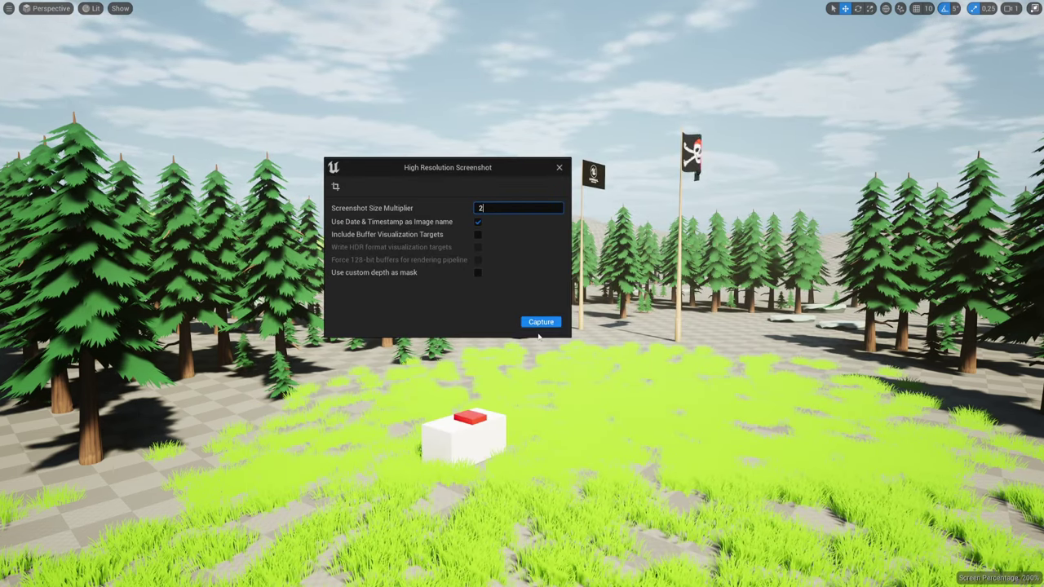
pyautogui.click(540, 321)
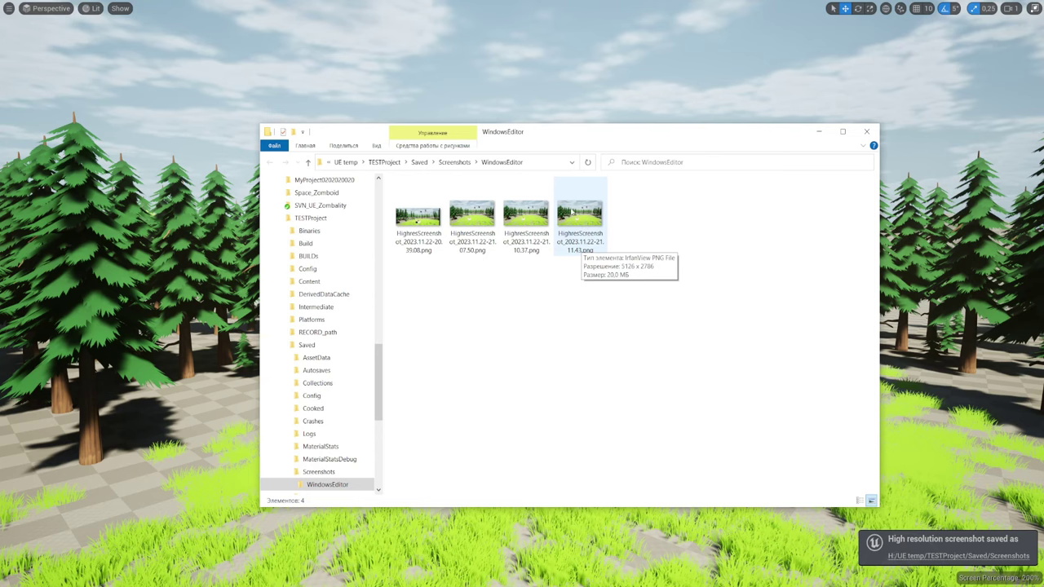
# Step: View the fourth, 5126 x 2786 screenshot zoomed on the pirate flag, testing and clearing selections
pyautogui.doubleClick(573, 211)
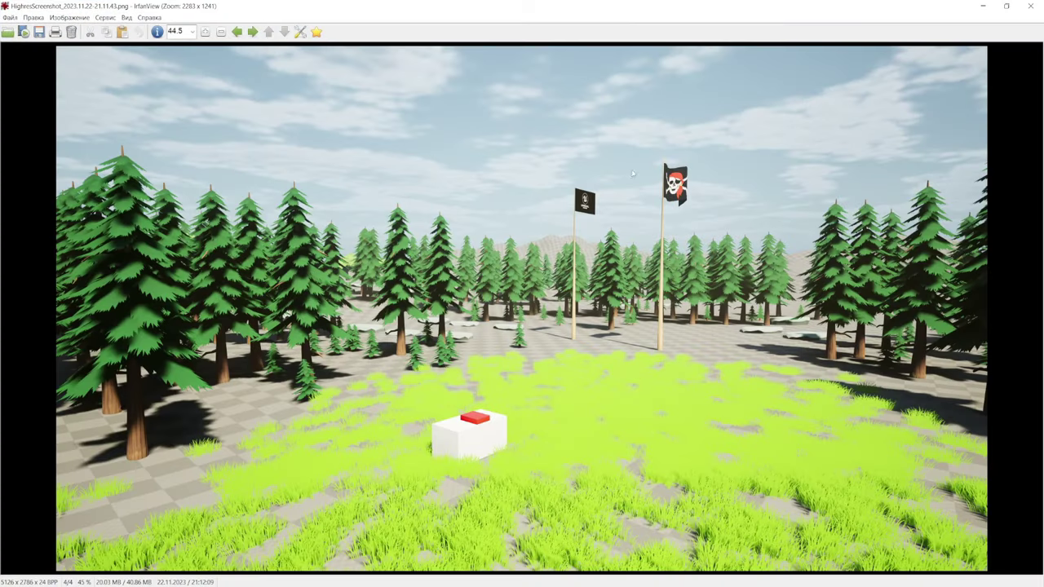
pyautogui.moveTo(641, 139); pyautogui.dragTo(710, 227)
pyautogui.click(699, 180)
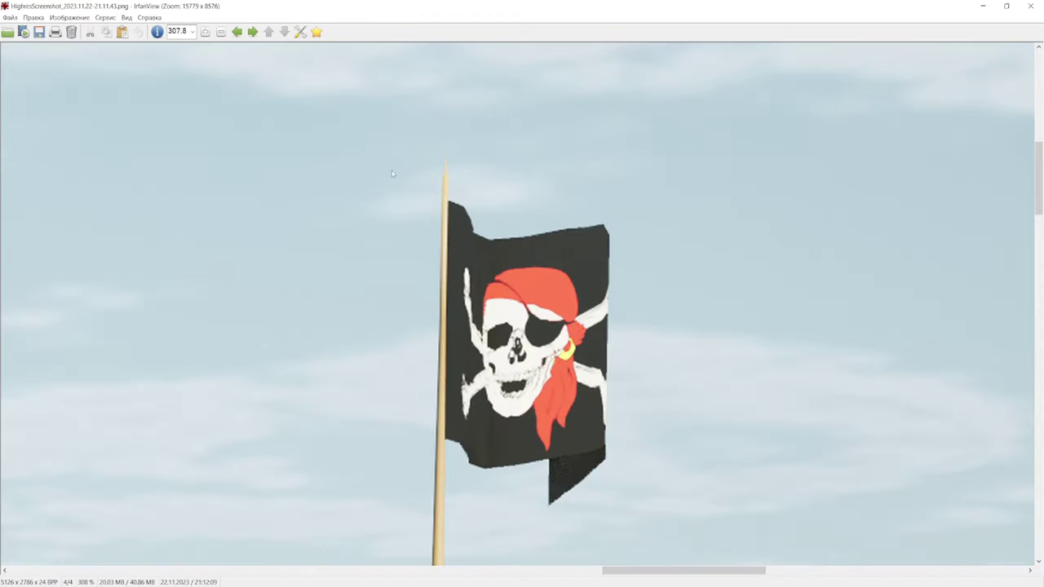
pyautogui.moveTo(371, 178); pyautogui.dragTo(466, 196)
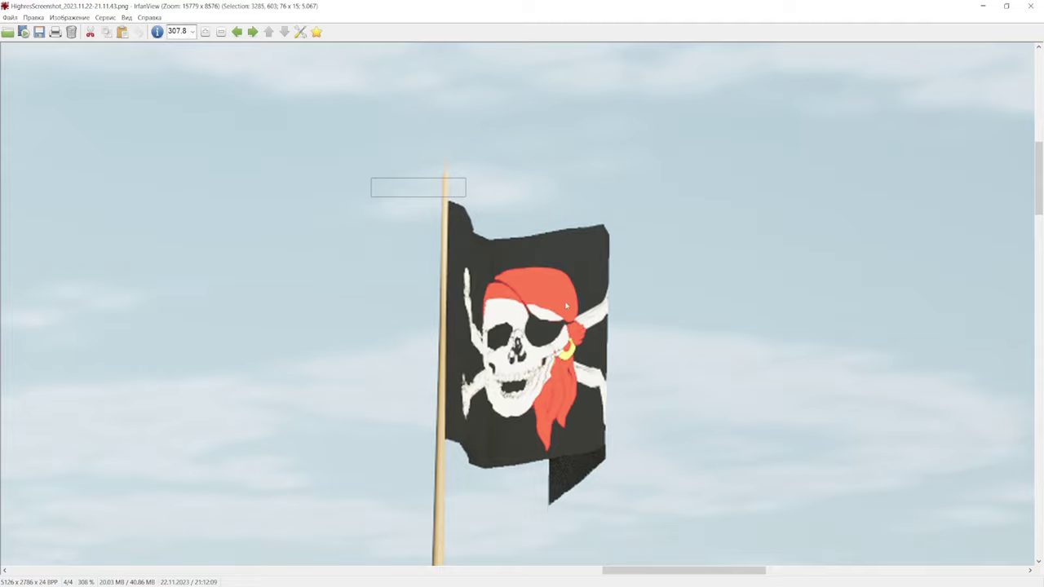
pyautogui.click(555, 236)
pyautogui.moveTo(282, 157); pyautogui.dragTo(488, 167)
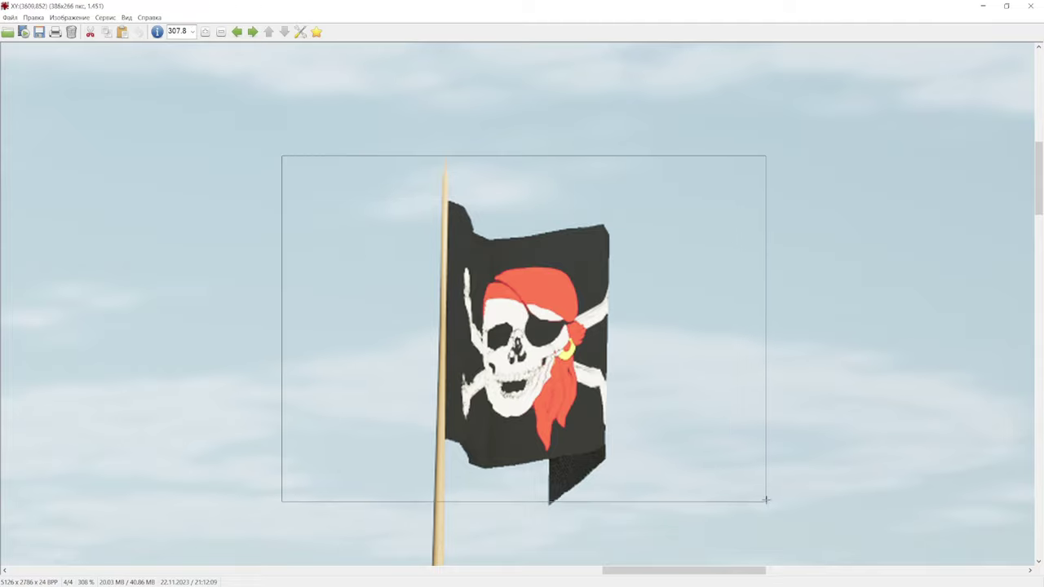
pyautogui.click(600, 204)
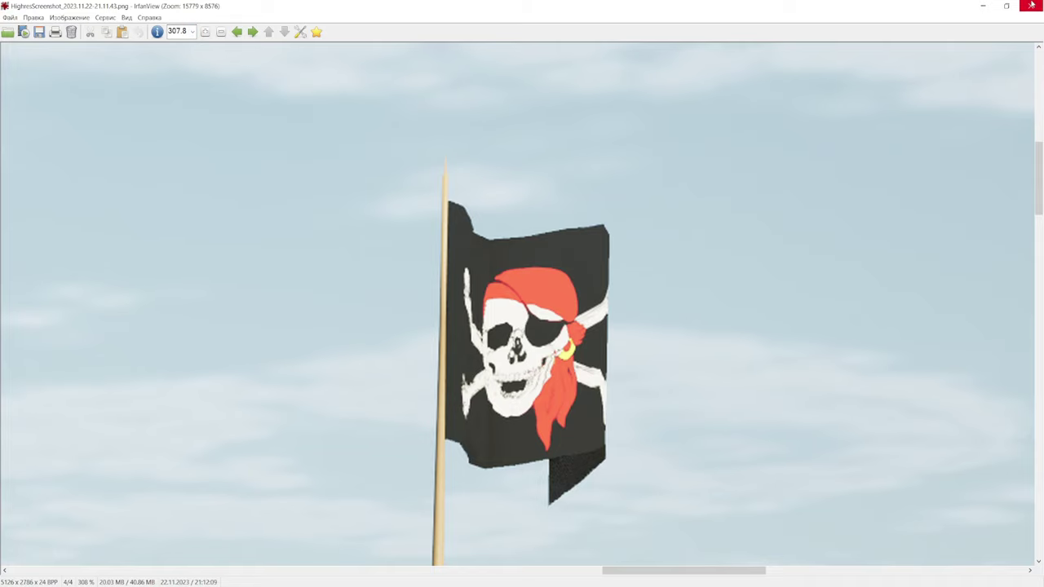
pyautogui.click(1030, 6)
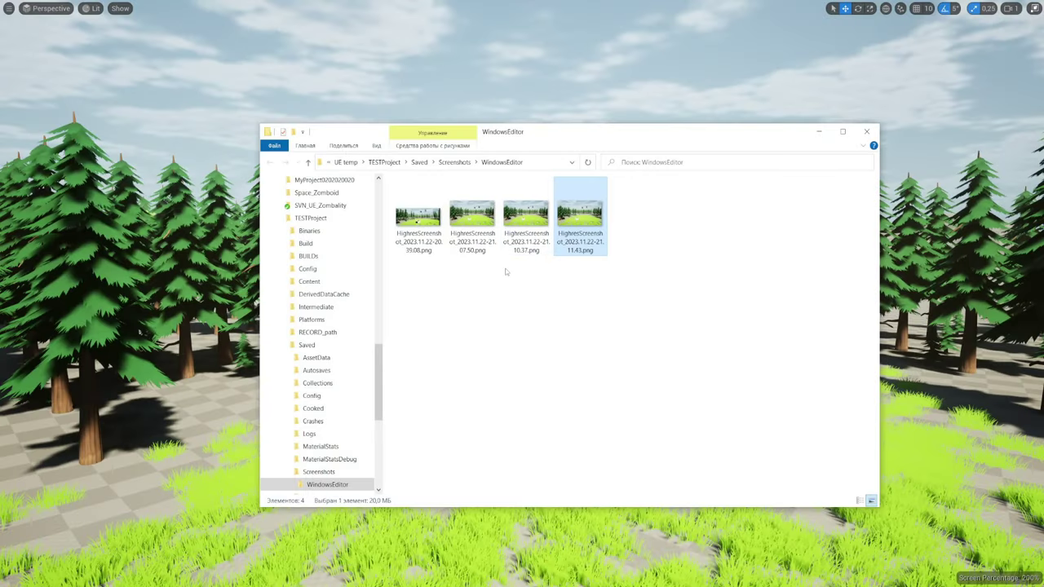
# Step: Delete all four screenshots from the WindowsEditor folder and close the folder window
pyautogui.click(603, 309)
pyautogui.moveTo(659, 283); pyautogui.dragTo(475, 202)
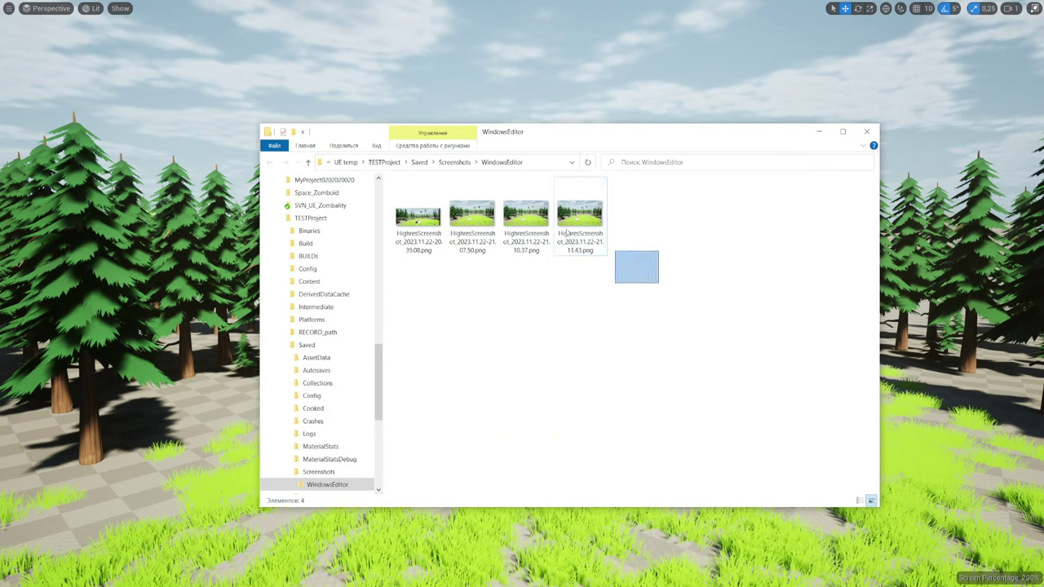
pyautogui.press('Delete')
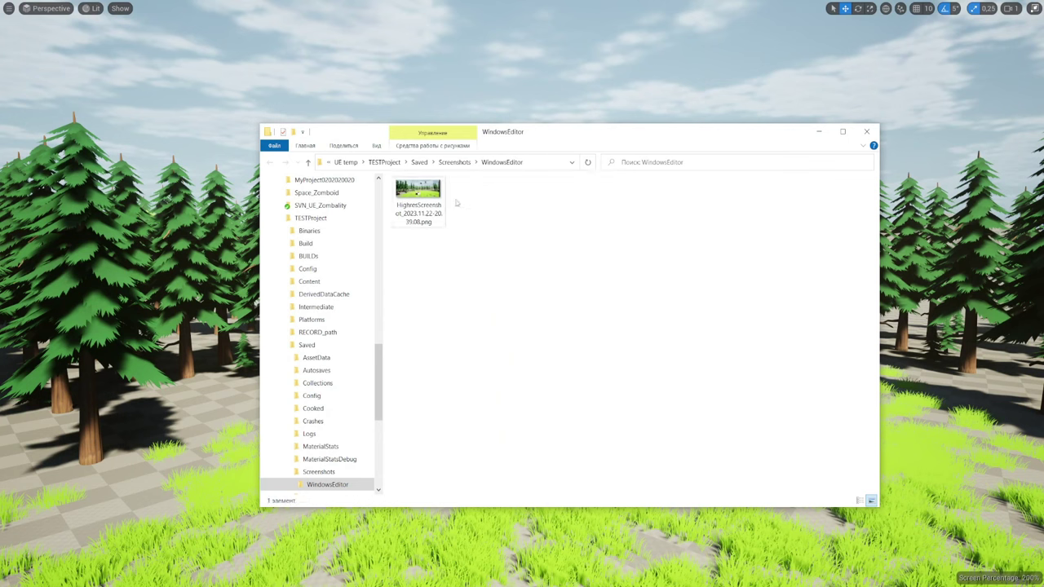
pyautogui.click(420, 199)
pyautogui.press('Delete')
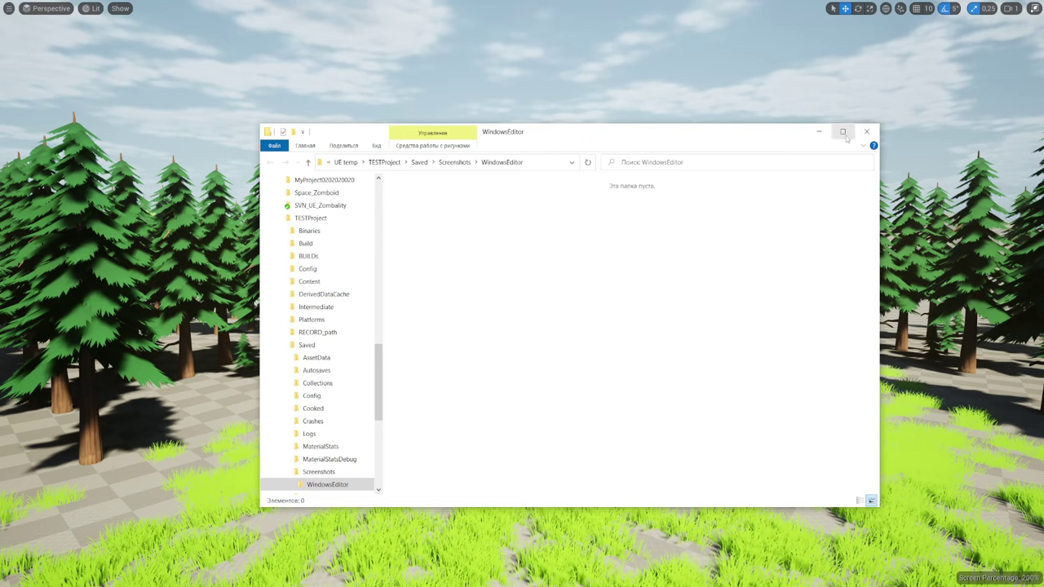
pyautogui.click(866, 132)
# Step: Reset the viewport Screen Percentage to 100 and open the High Resolution Screenshot settings
pyautogui.click(8, 8)
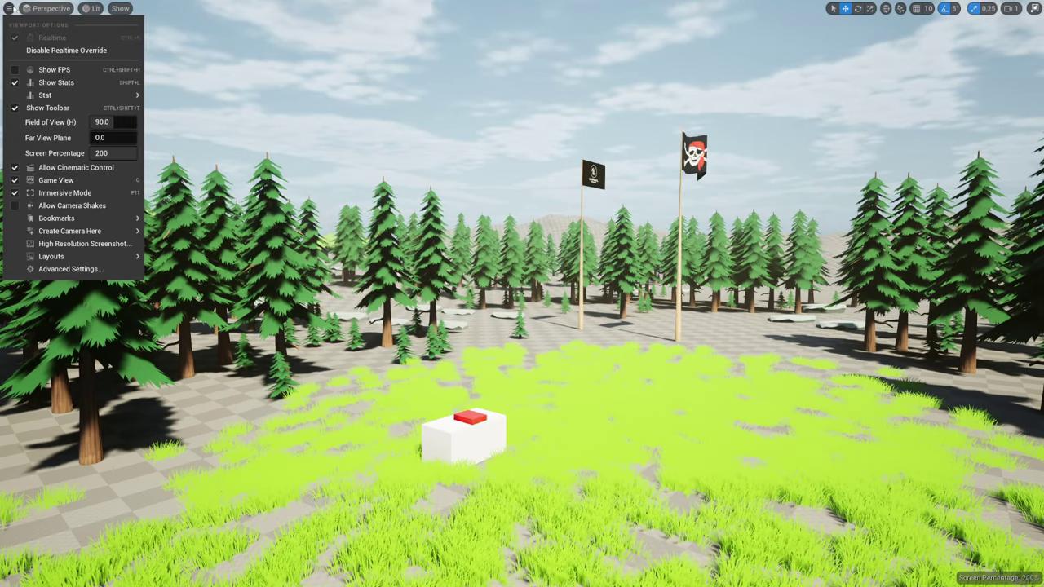
pyautogui.click(103, 153)
pyautogui.write('100')
pyautogui.press('Return')
pyautogui.moveTo(85, 233)
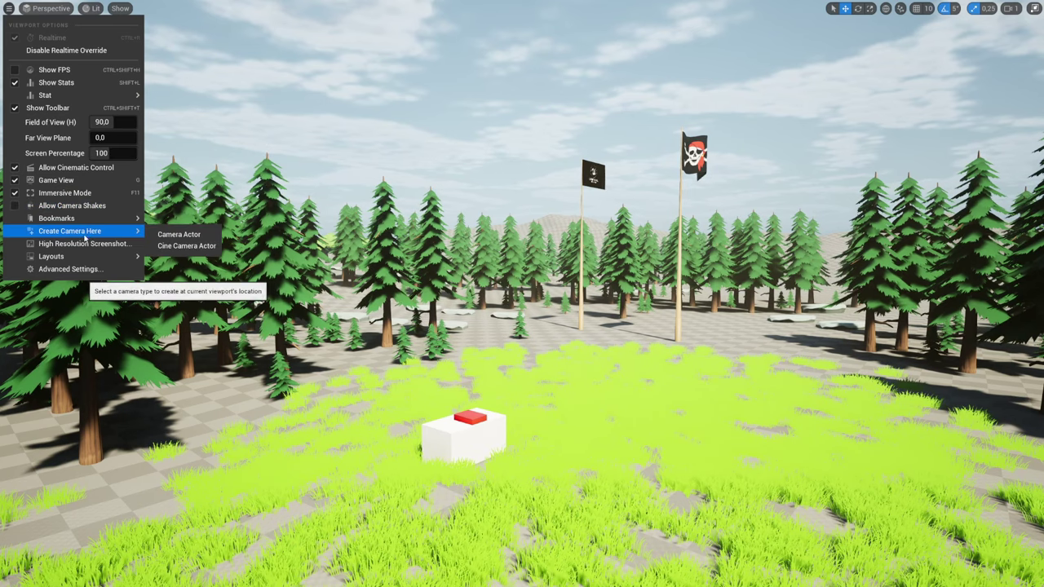
pyautogui.click(83, 244)
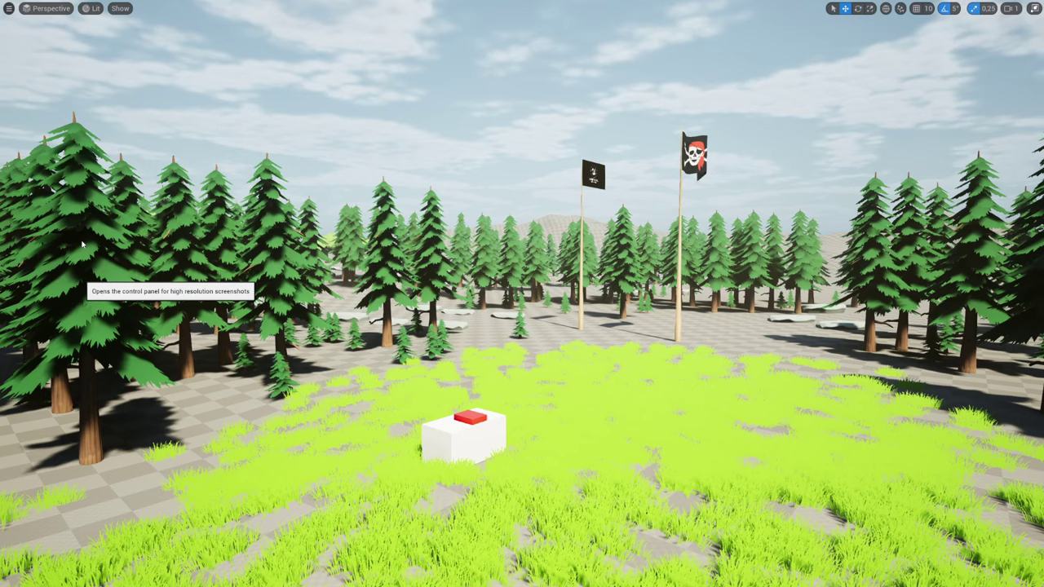
# Step: Capture with Include Buffer Visualization Targets and timestamp naming enabled, then open the saved folder
pyautogui.click(552, 282)
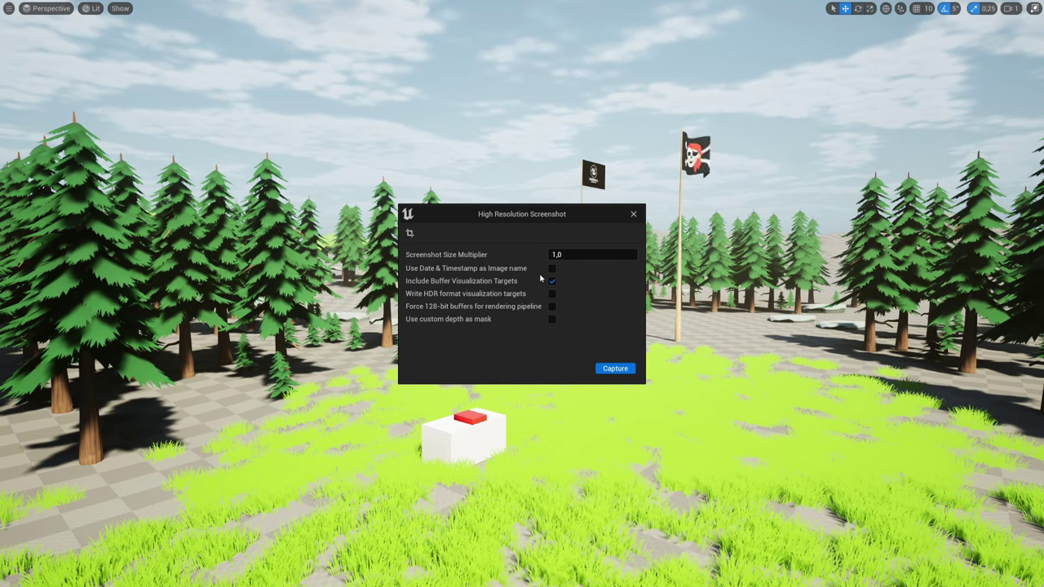
pyautogui.click(553, 270)
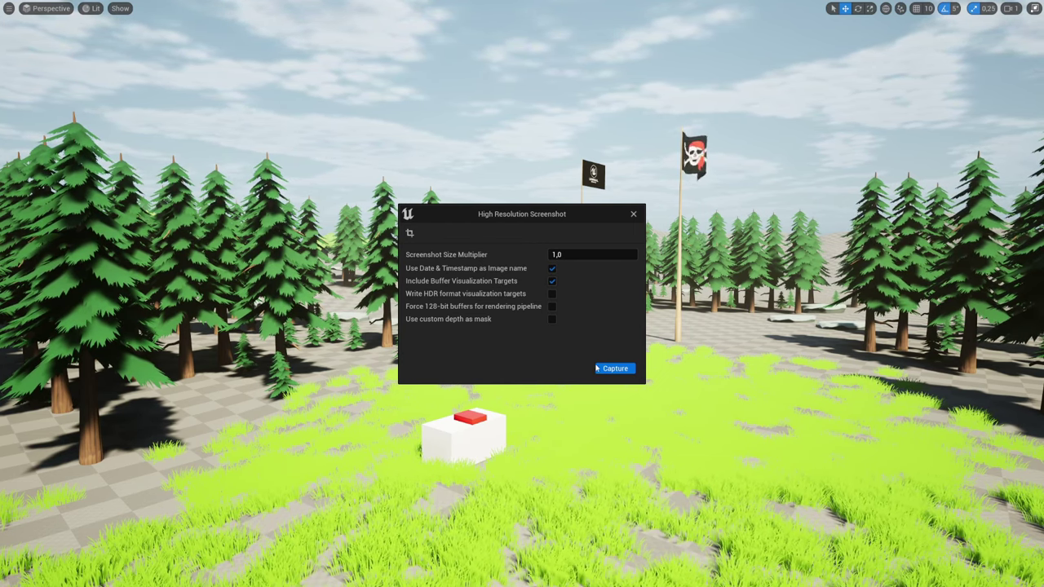
pyautogui.click(625, 373)
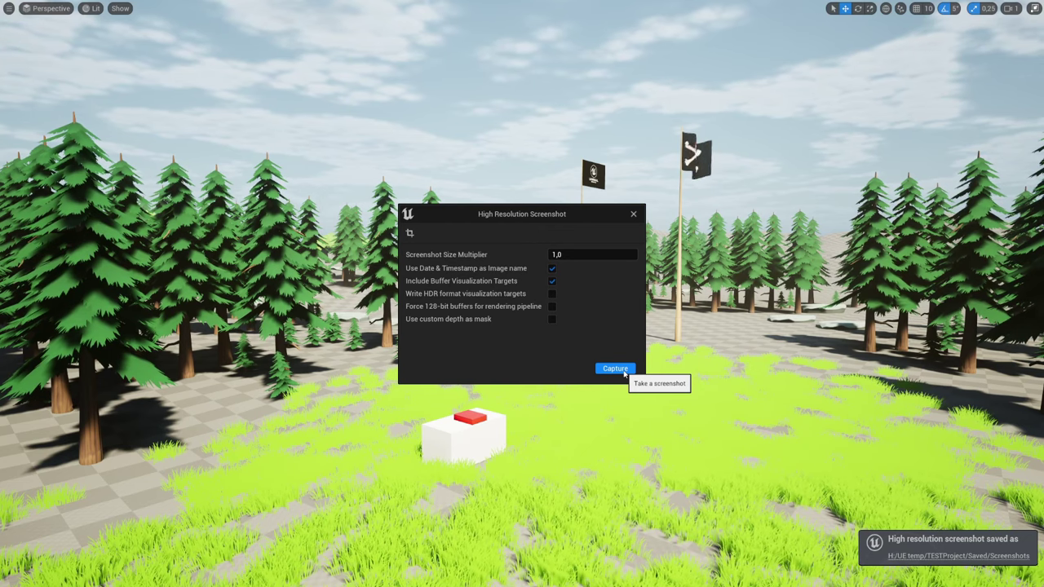
pyautogui.click(959, 556)
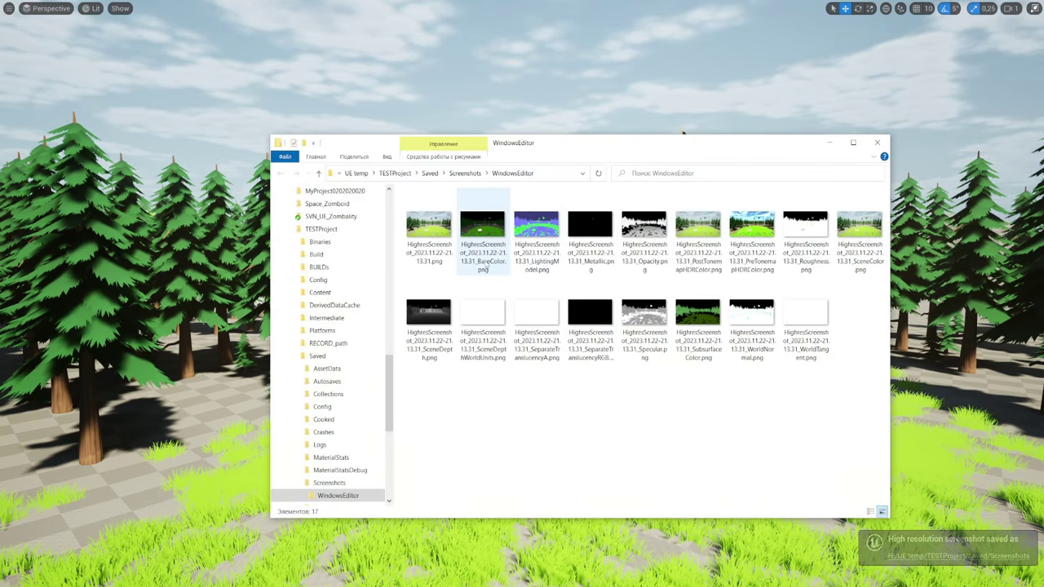
pyautogui.click(426, 222)
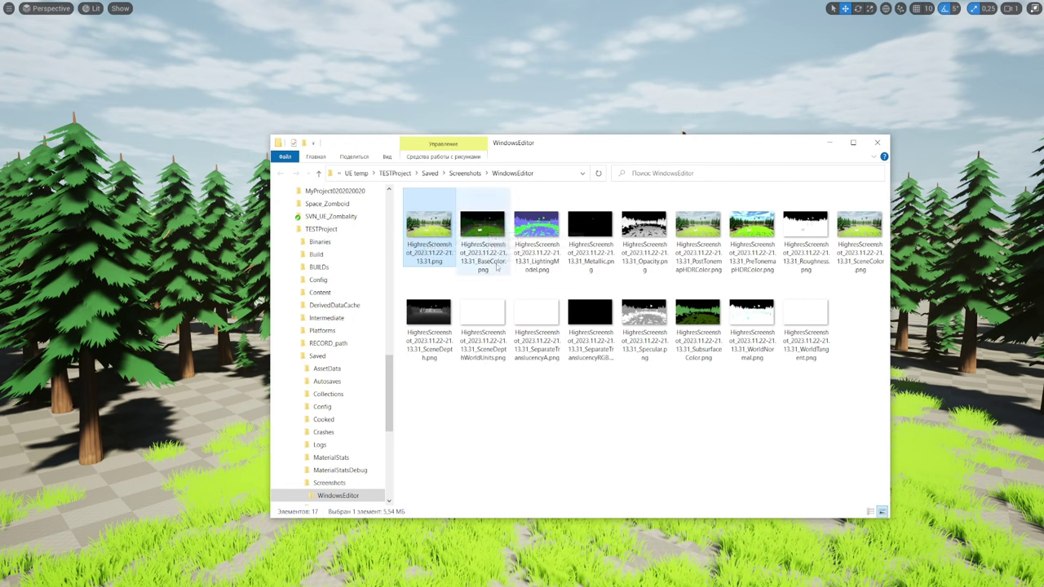
pyautogui.moveTo(503, 254)
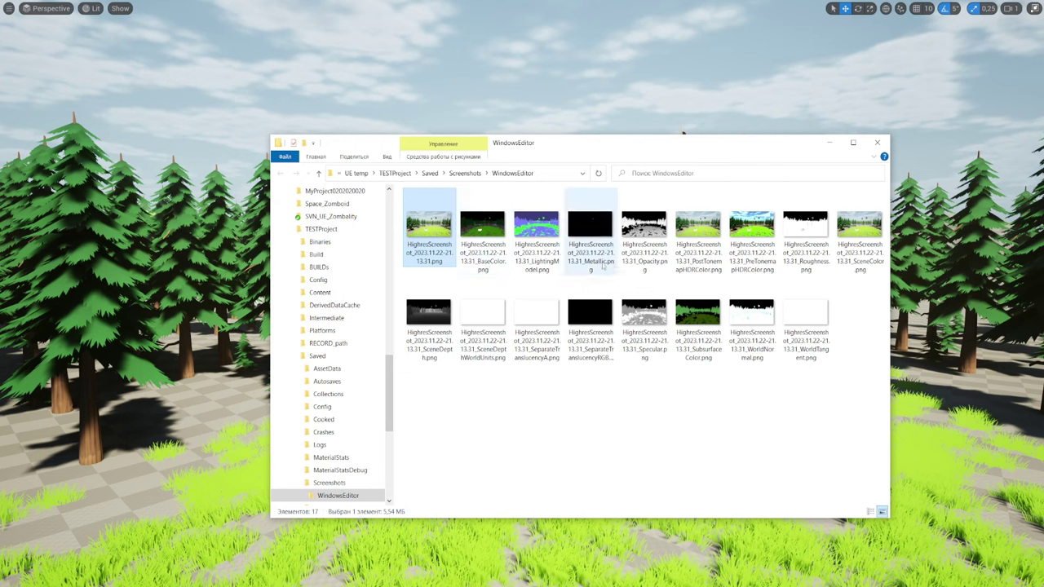
pyautogui.moveTo(607, 266)
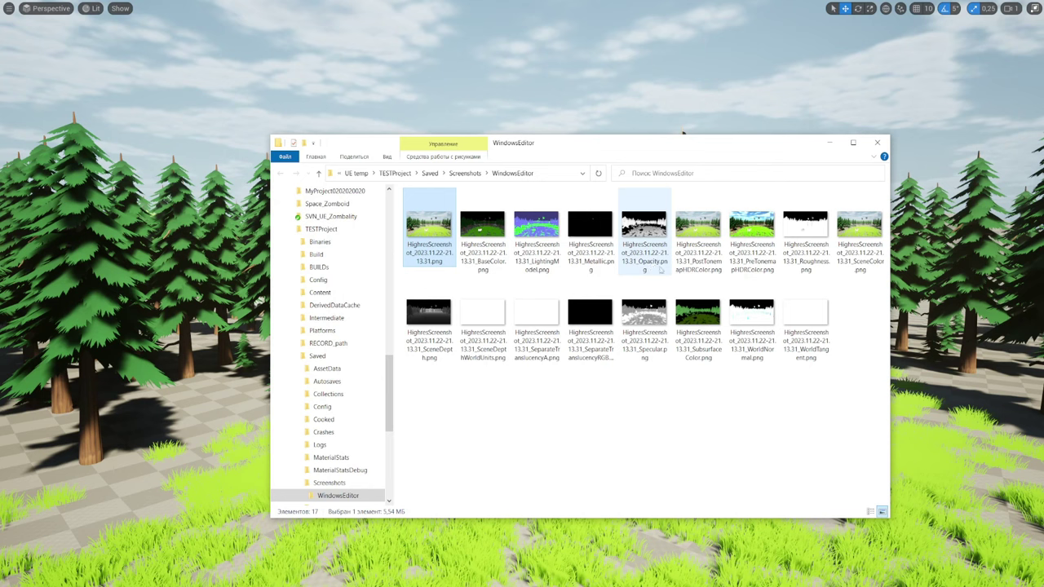
pyautogui.moveTo(706, 270)
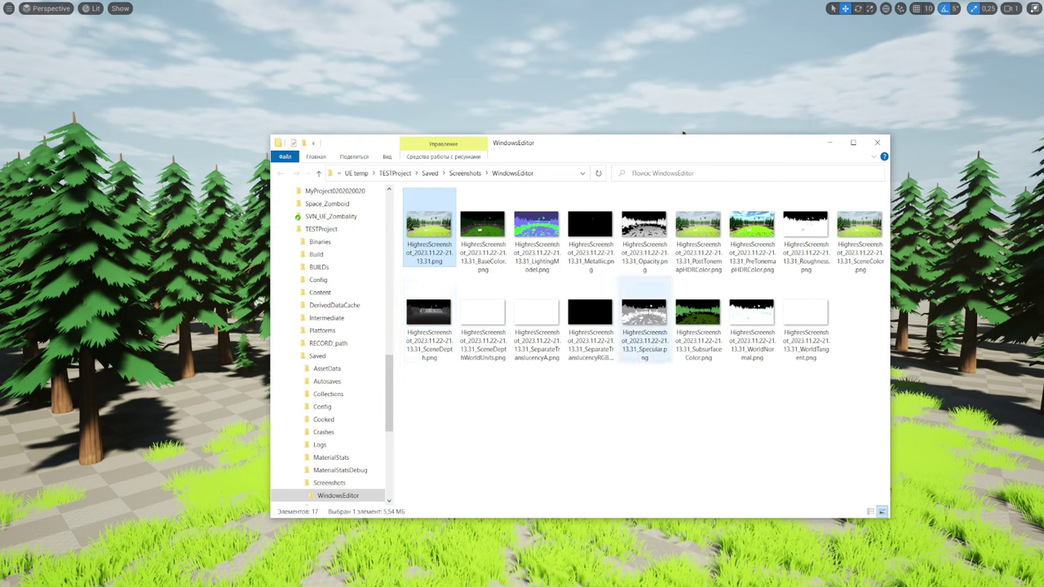
pyautogui.click(650, 328)
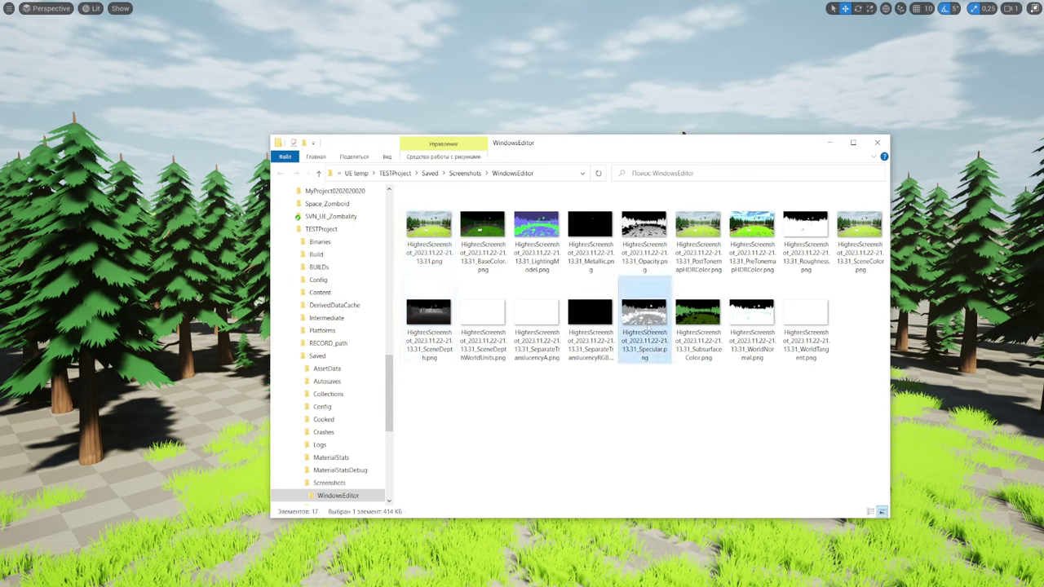
pyautogui.click(713, 321)
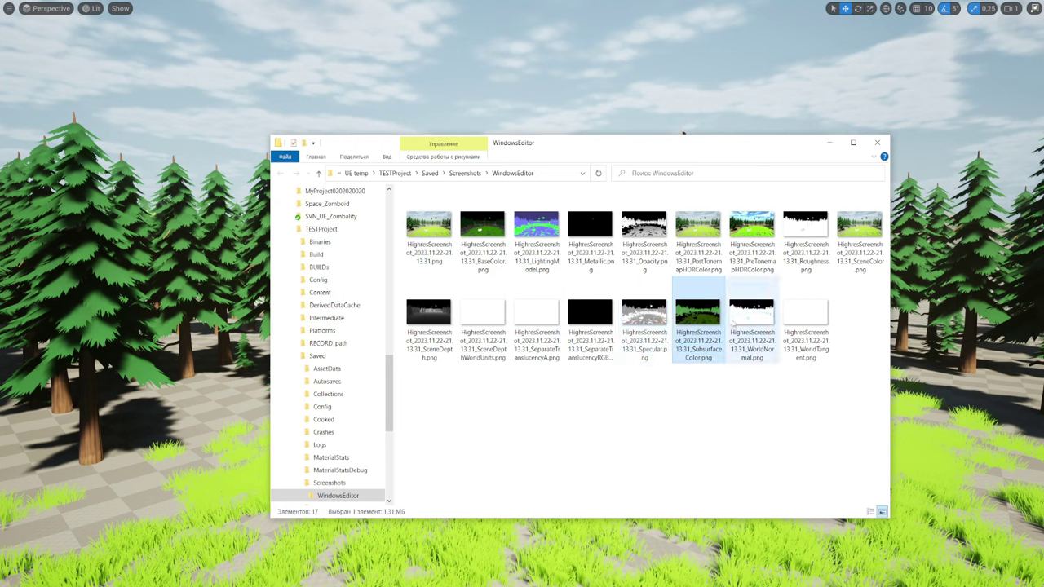
pyautogui.moveTo(735, 323)
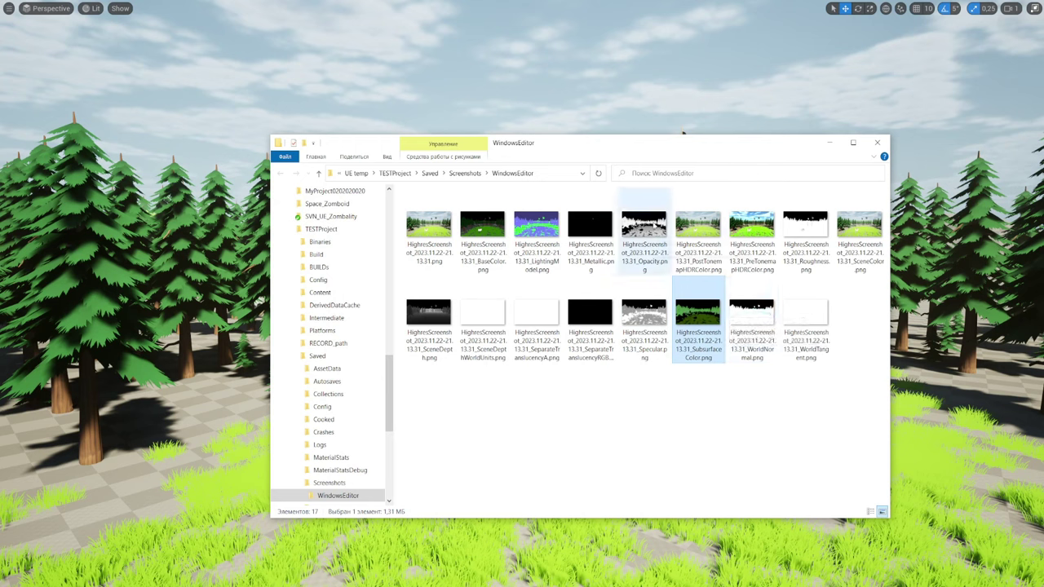
pyautogui.moveTo(648, 219)
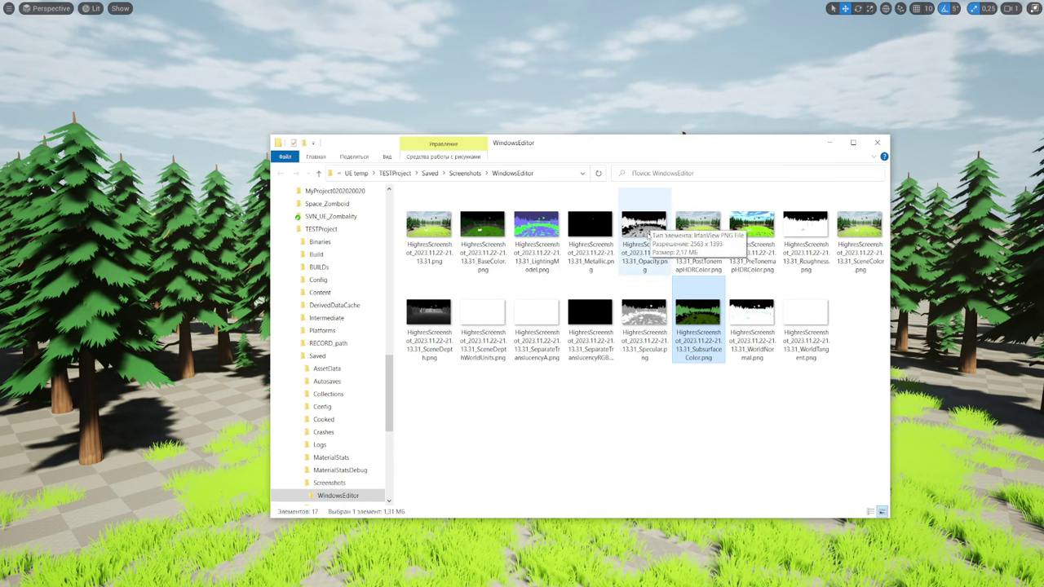
# Step: Open the Opacity pass image in IrfanView, marking and clearing a rectangle over the left trees
pyautogui.doubleClick(650, 232)
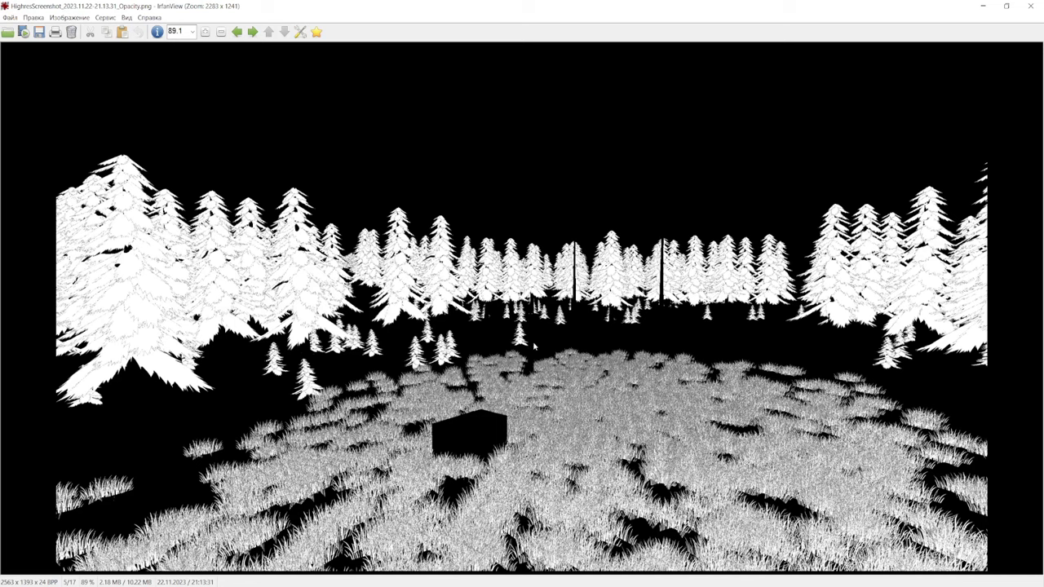
pyautogui.moveTo(174, 181); pyautogui.dragTo(421, 267)
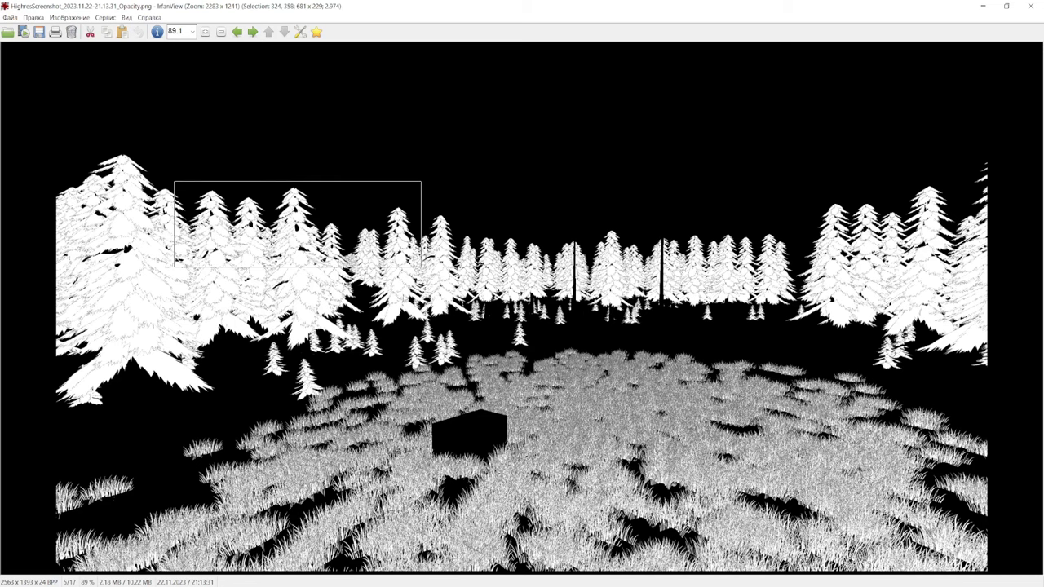
pyautogui.click(432, 301)
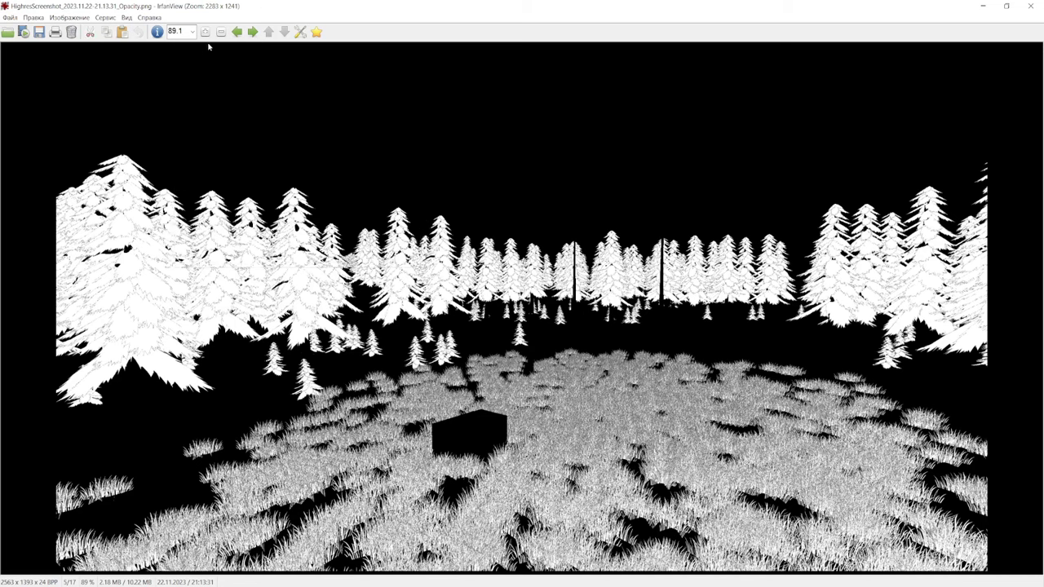
# Step: Page through the passes from PostTonemapHDRColor to Specular, then close the viewer
pyautogui.click(253, 31)
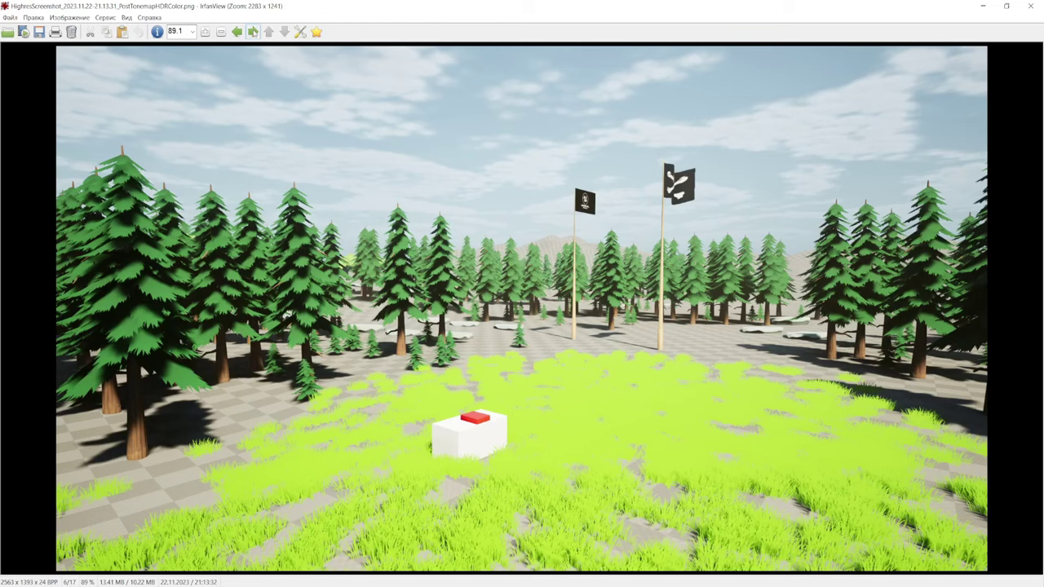
pyautogui.click(253, 31)
pyautogui.click(253, 31)
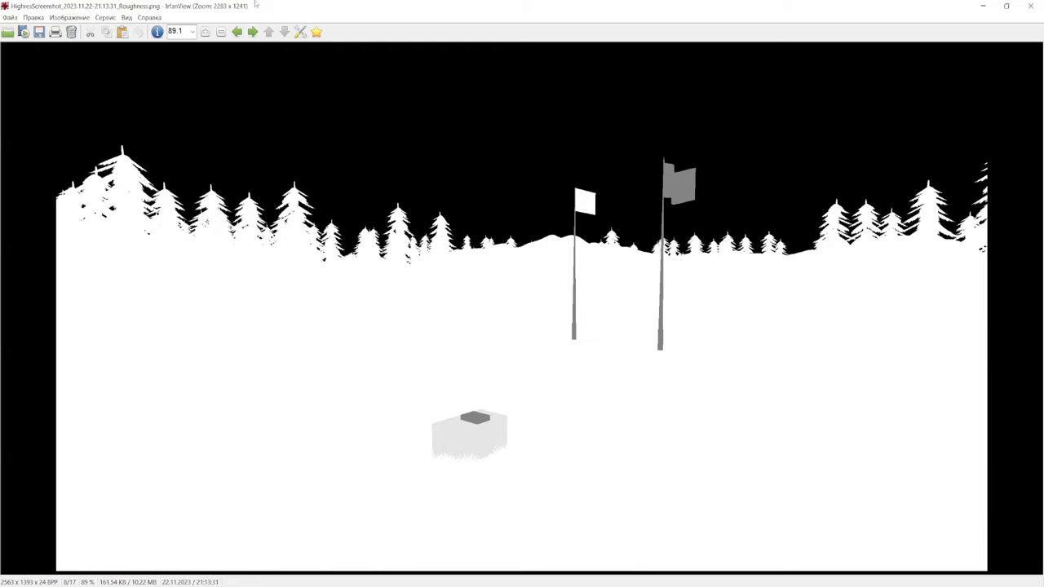
pyautogui.click(252, 32)
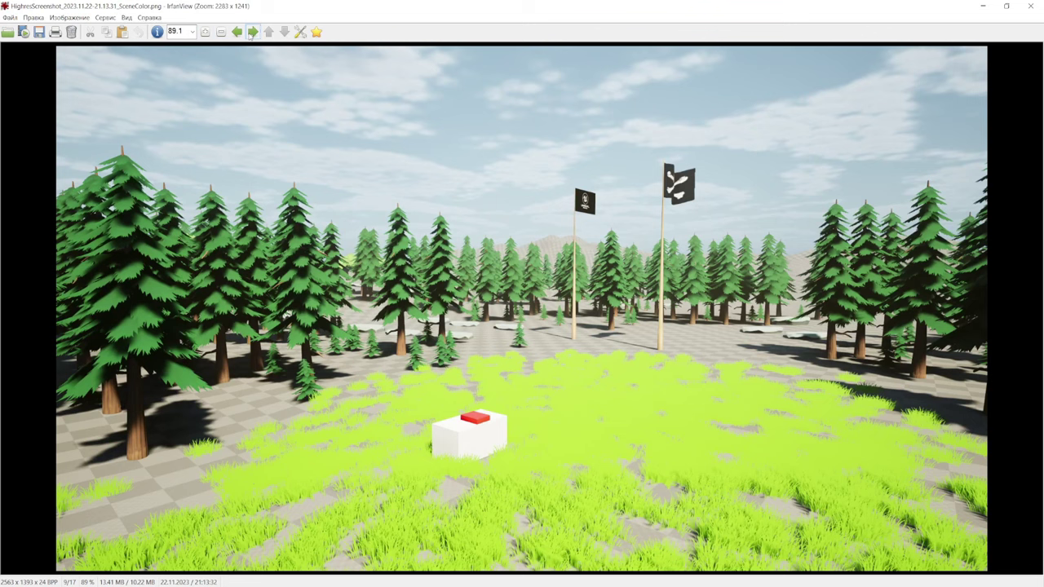
pyautogui.click(252, 32)
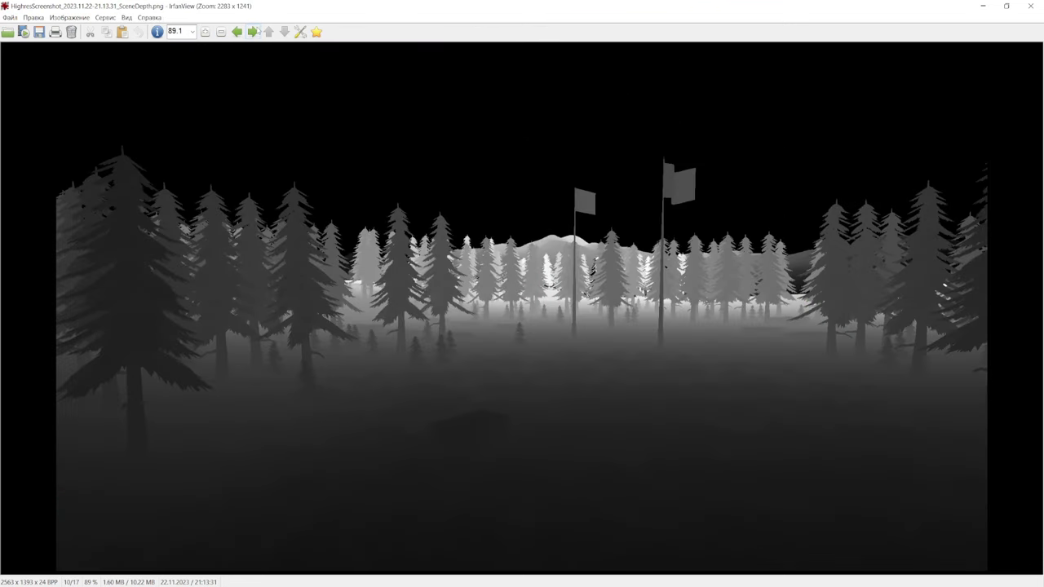
pyautogui.click(252, 32)
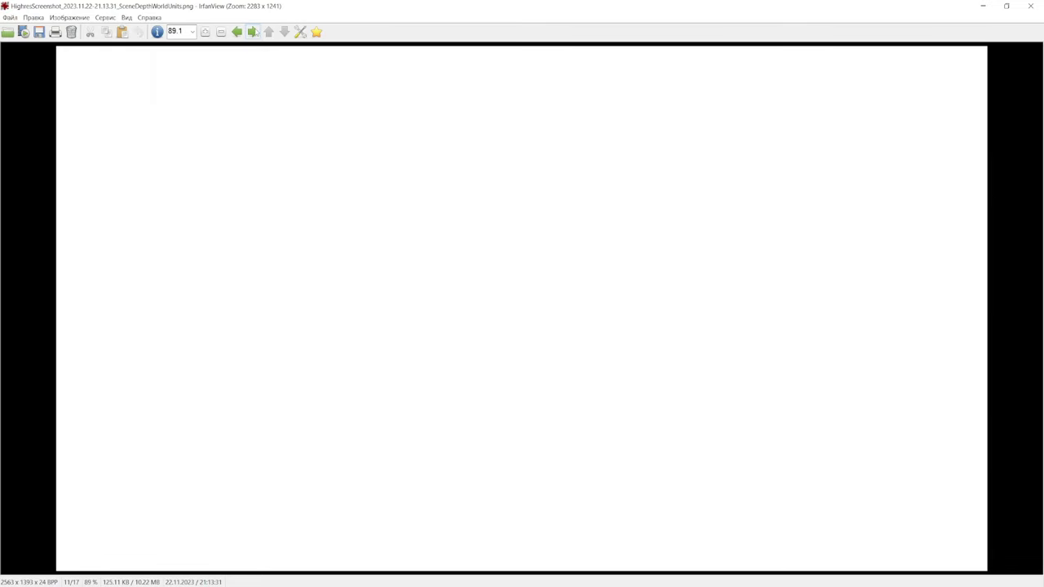
pyautogui.click(252, 32)
pyautogui.click(253, 33)
pyautogui.click(253, 32)
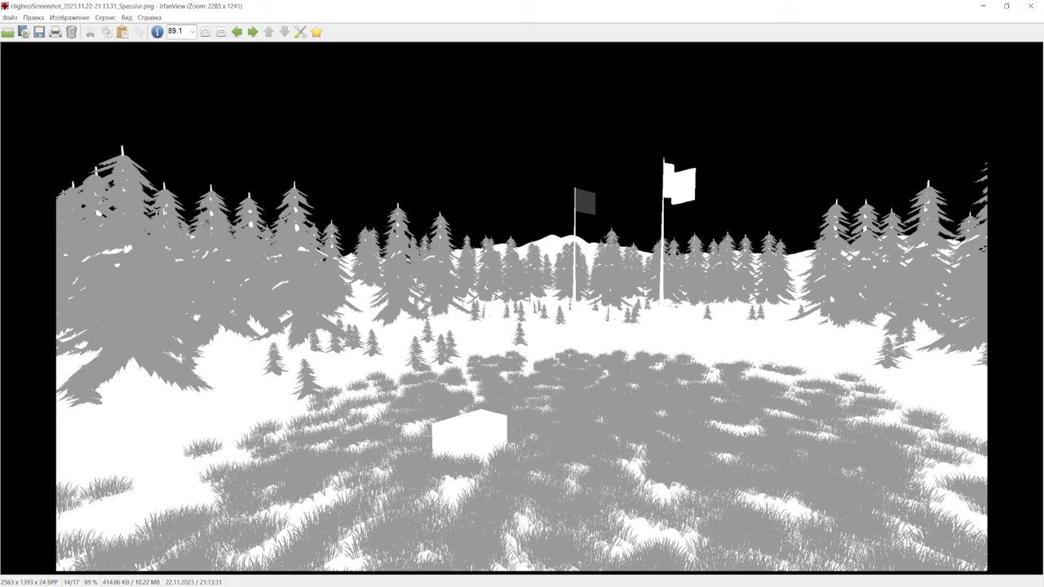
pyautogui.click(1030, 6)
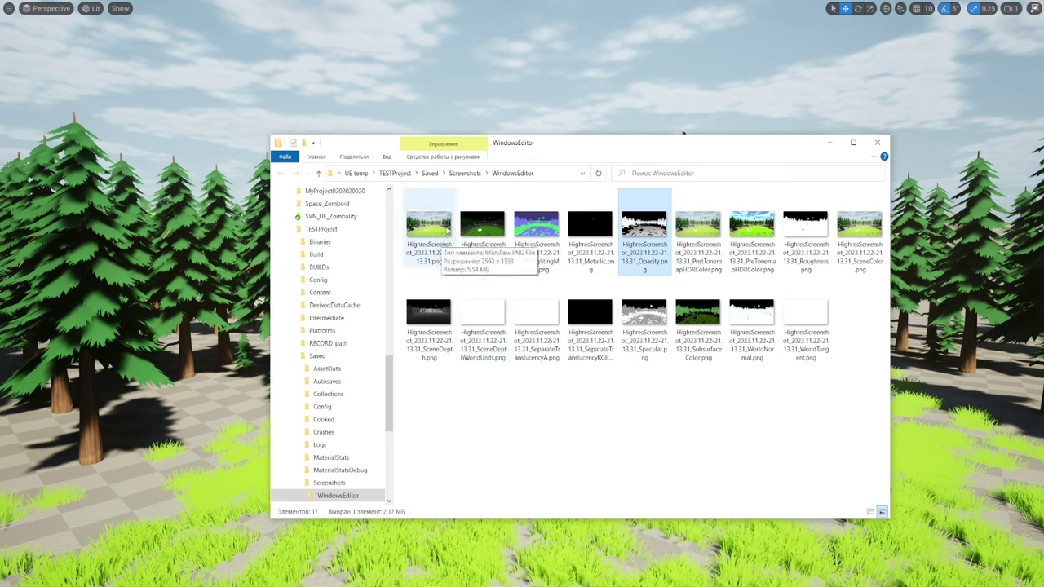
# Step: Select all 17 screenshot files, then minimize File Explorer to reveal the High Resolution Screenshot dialog
pyautogui.moveTo(405, 416); pyautogui.dragTo(885, 192)
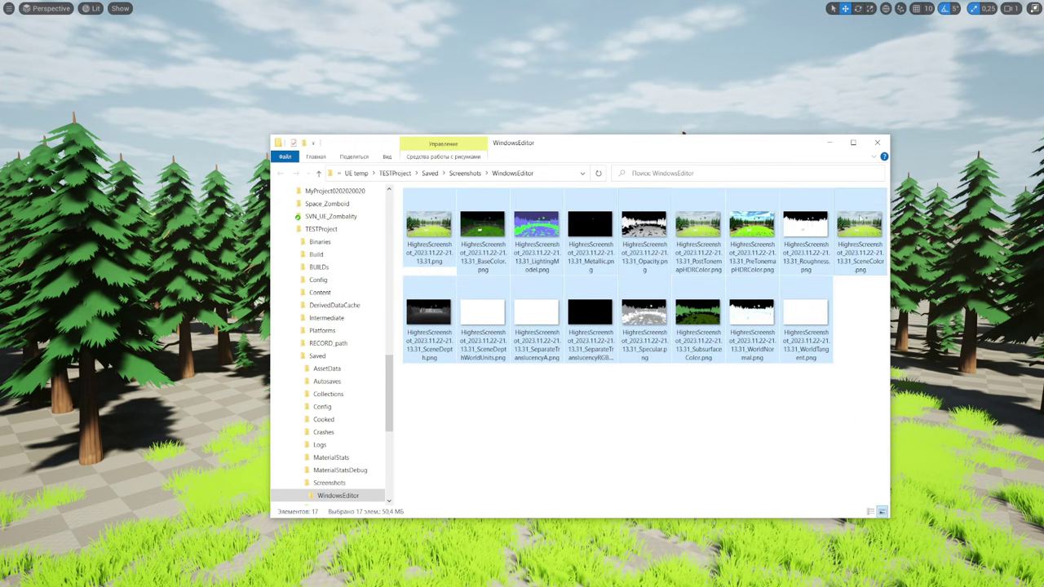
pyautogui.click(830, 143)
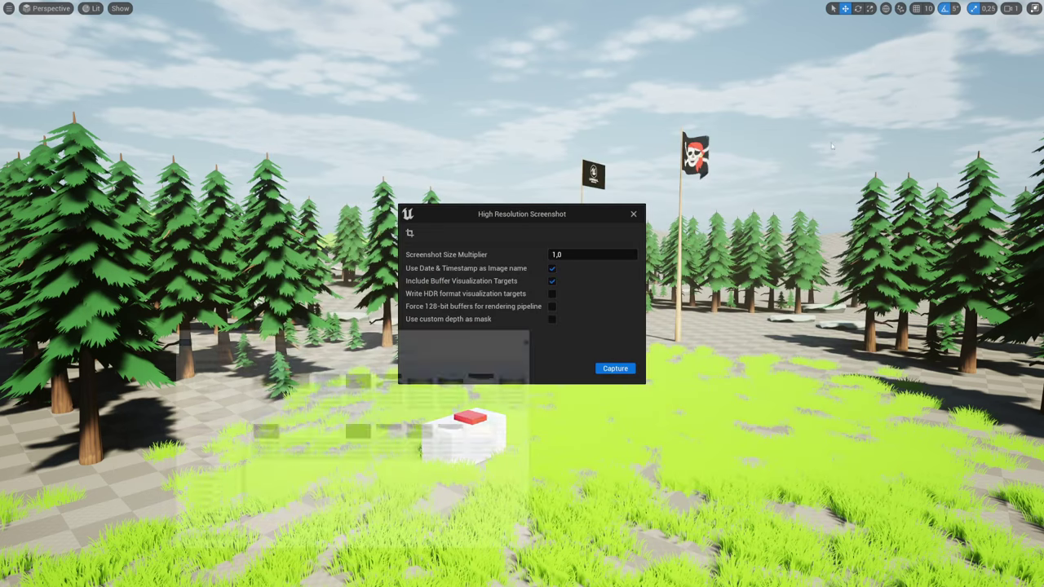